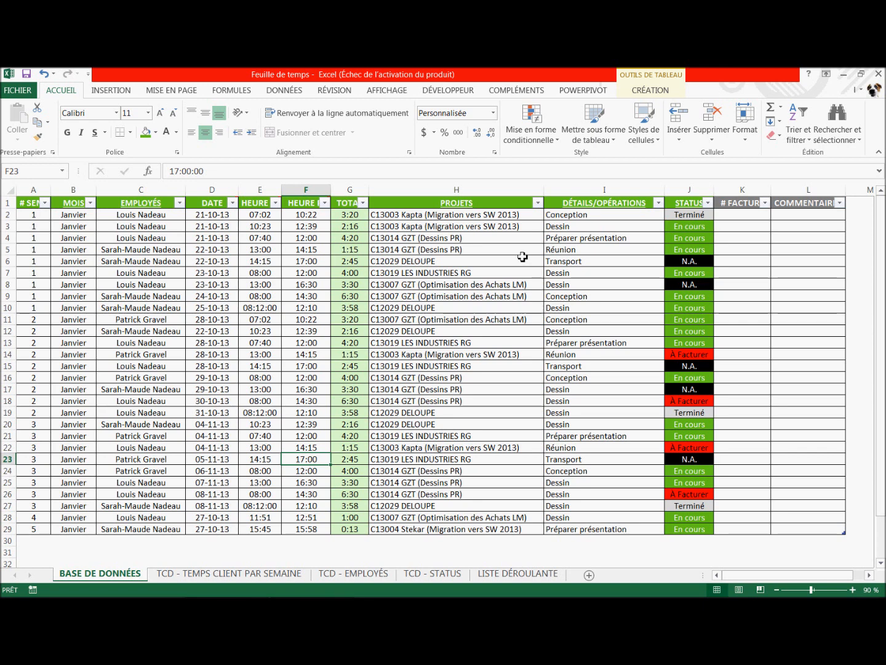
# Step: Examine the time-sheet table's design options and the header comments on the date and hour columns
pyautogui.click(215, 483)
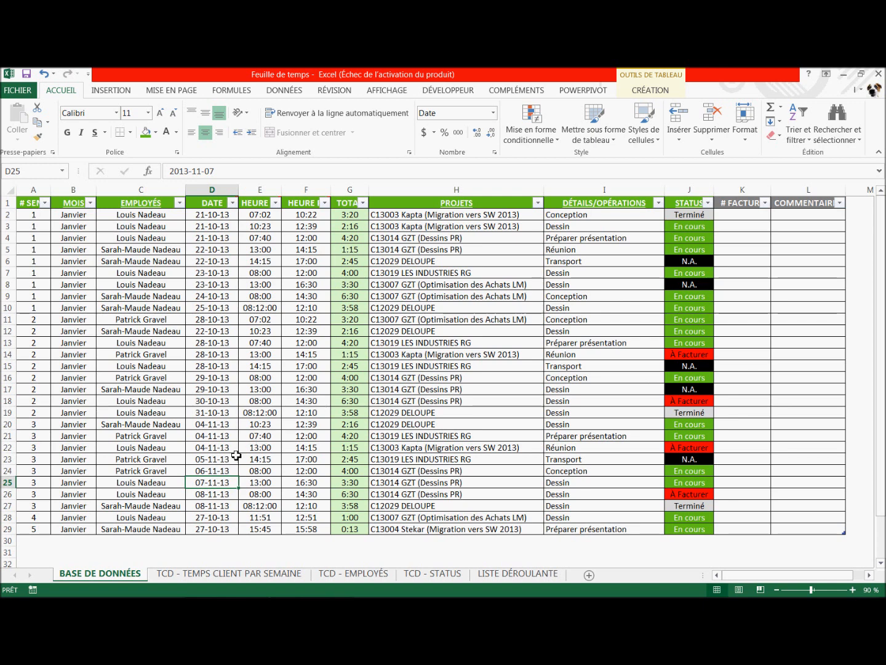
pyautogui.click(664, 92)
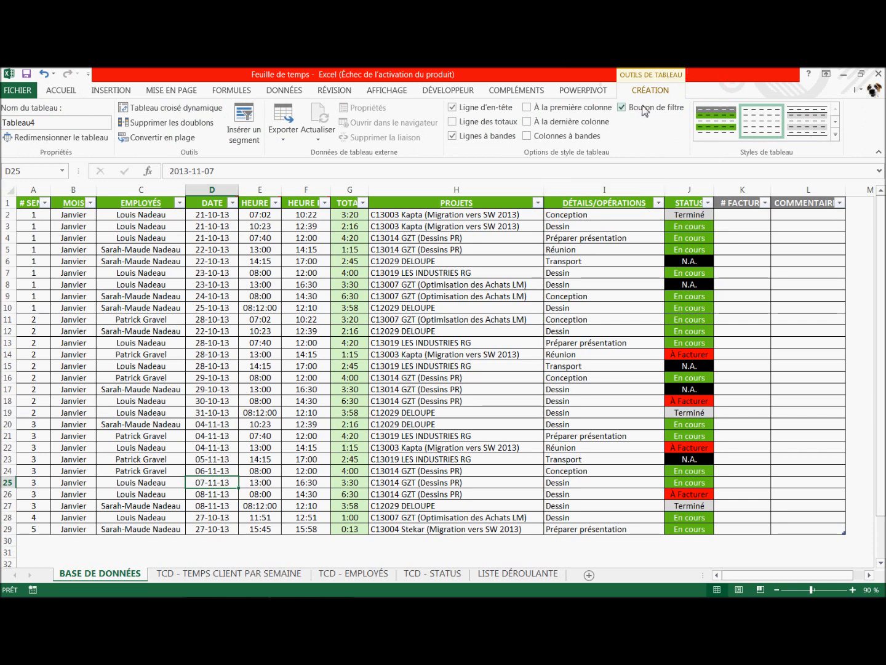
pyautogui.click(140, 494)
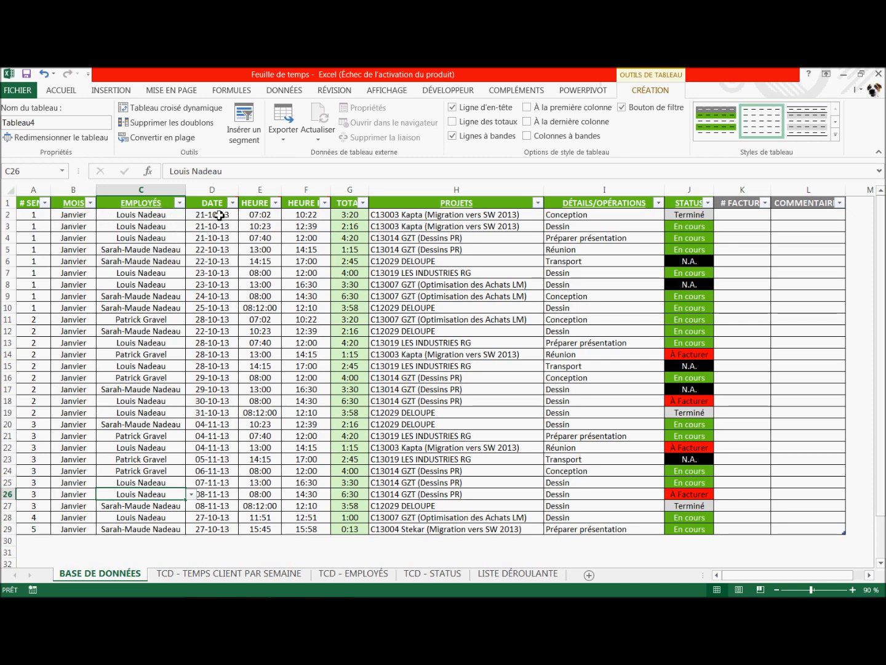
pyautogui.moveTo(215, 206)
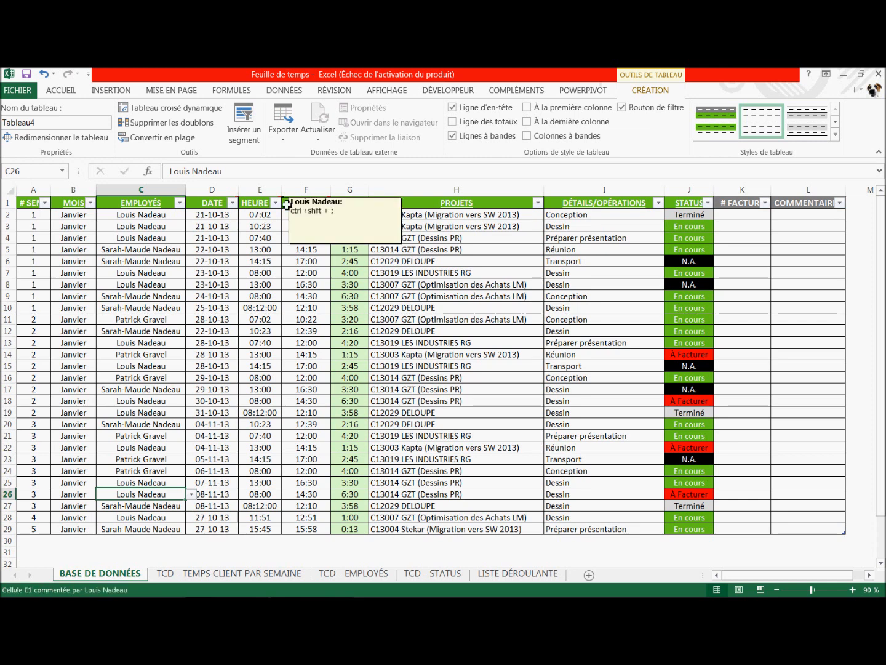
pyautogui.moveTo(306, 205)
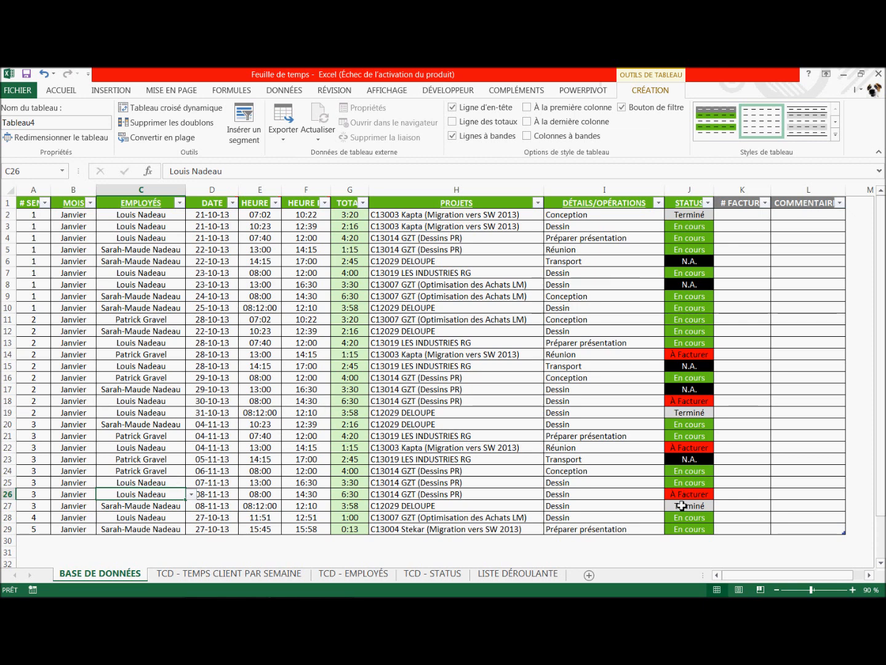
# Step: Add a new row at the end of the time-sheet table and enter 6 as its week number
pyautogui.click(799, 527)
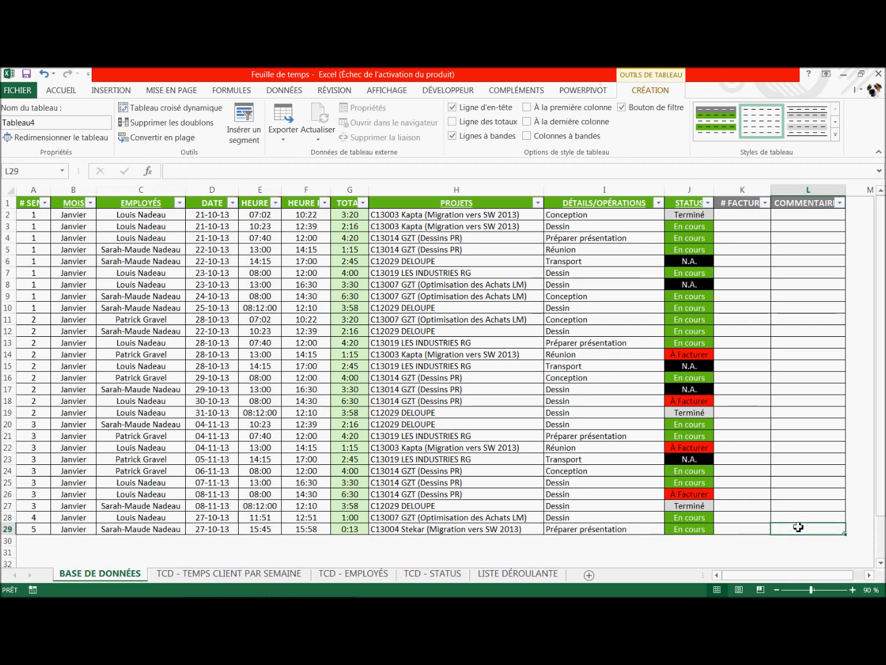
pyautogui.press('Tab')
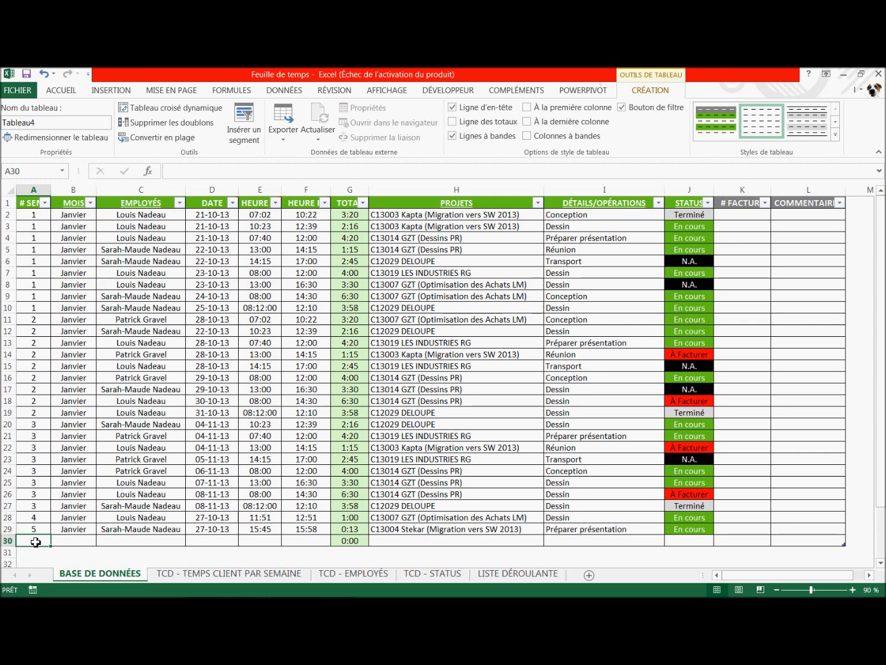
pyautogui.write('6')
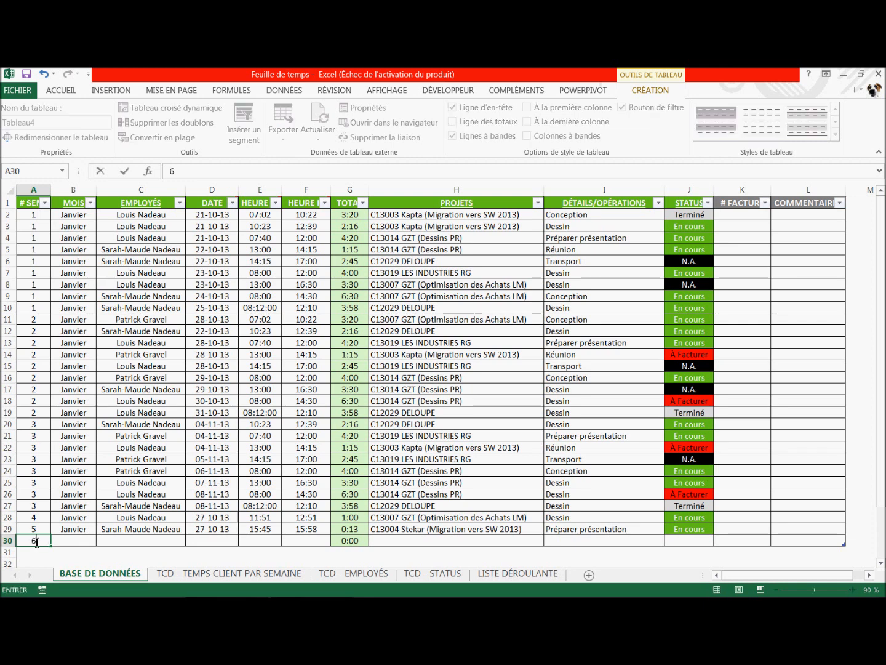
pyautogui.click(76, 543)
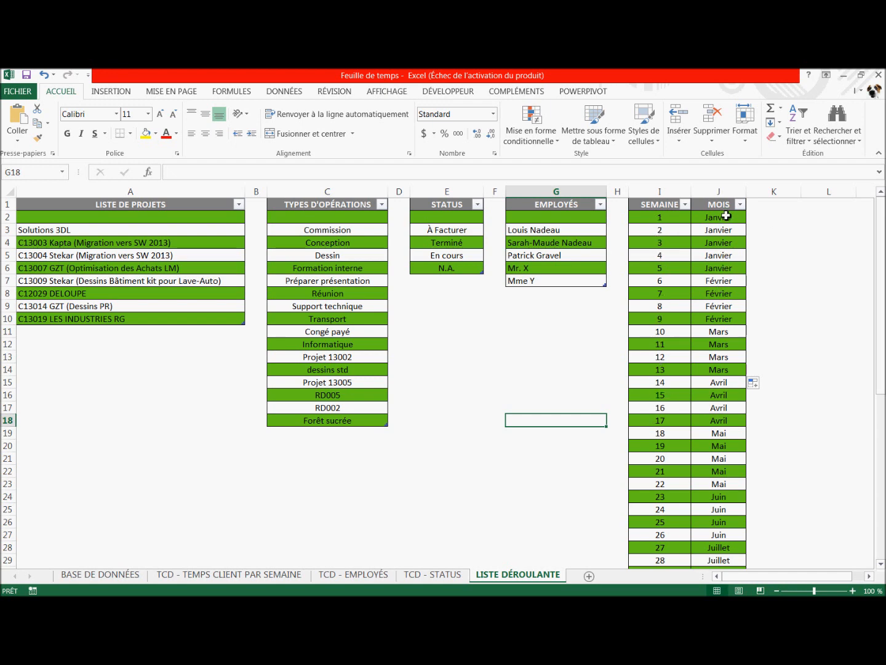
# Step: Check week 6 in the SEMAINE and MOIS list, and choose the first named employee for row 30 of BASE DE DONNÉES
pyautogui.click(667, 282)
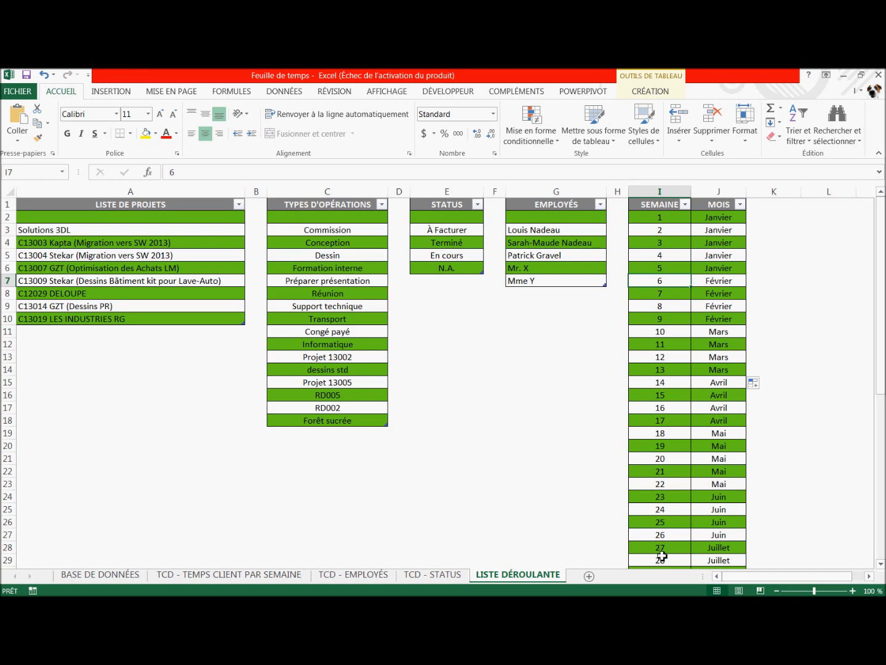
pyautogui.click(100, 575)
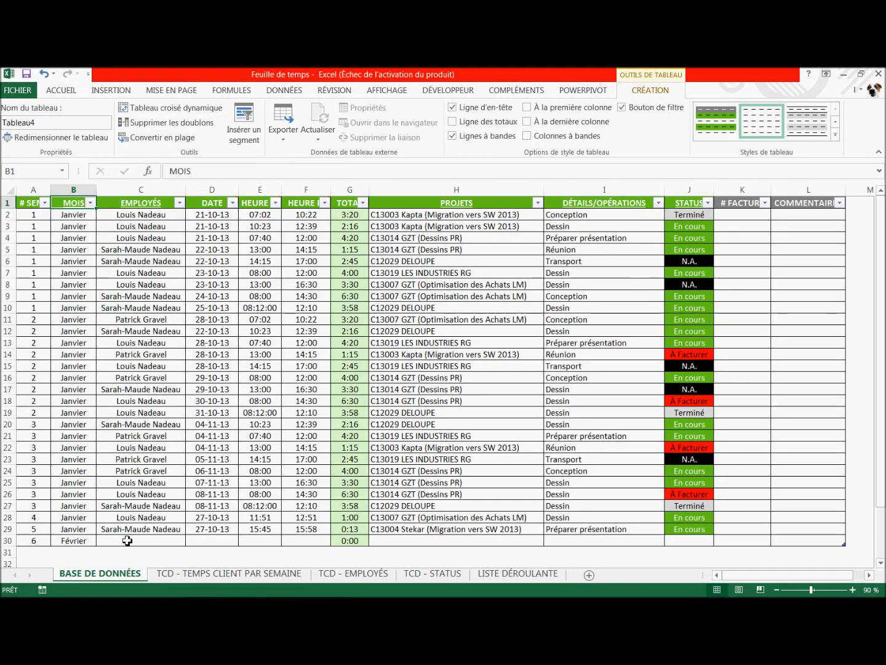
pyautogui.click(168, 541)
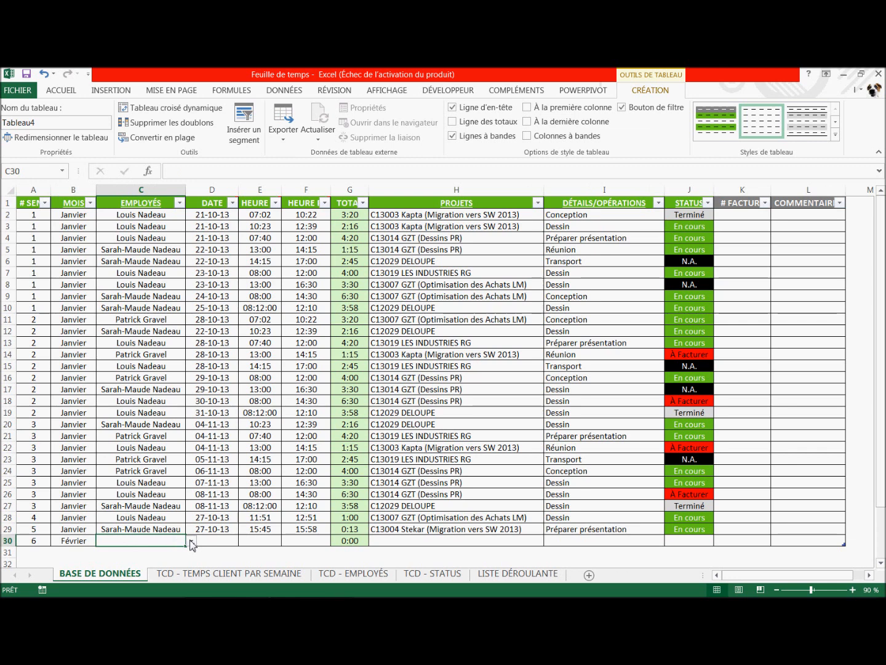
pyautogui.click(191, 541)
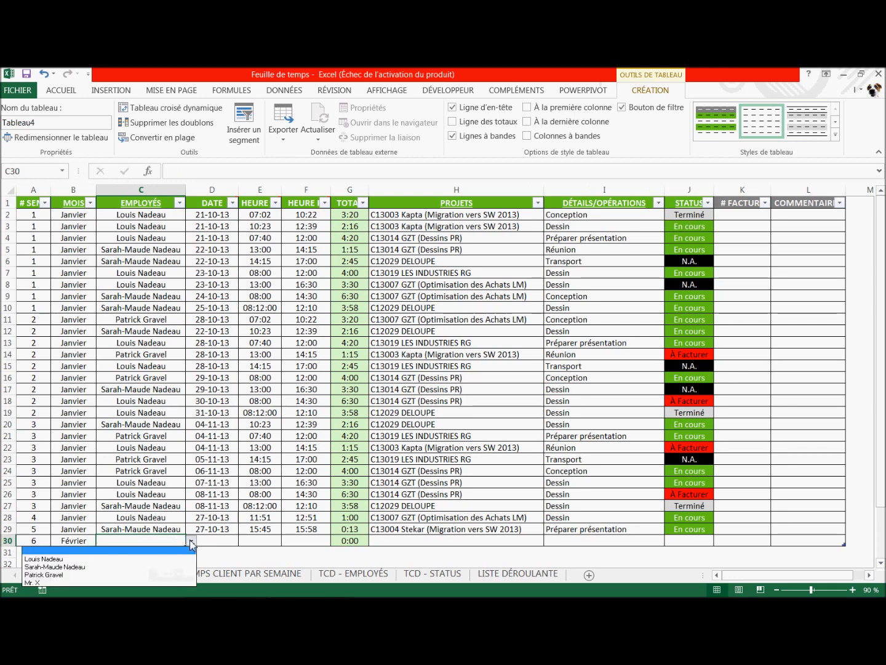
pyautogui.click(132, 559)
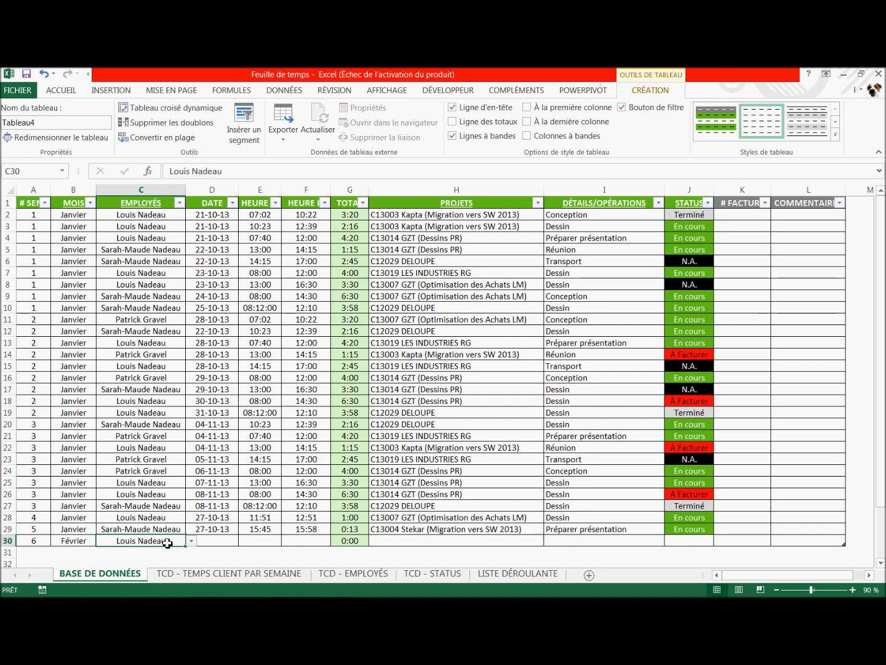
# Step: Add Mme Y as a new entry at the end of the EMPLOYÉS list on the LISTE DÉROULANTE sheet
pyautogui.click(143, 202)
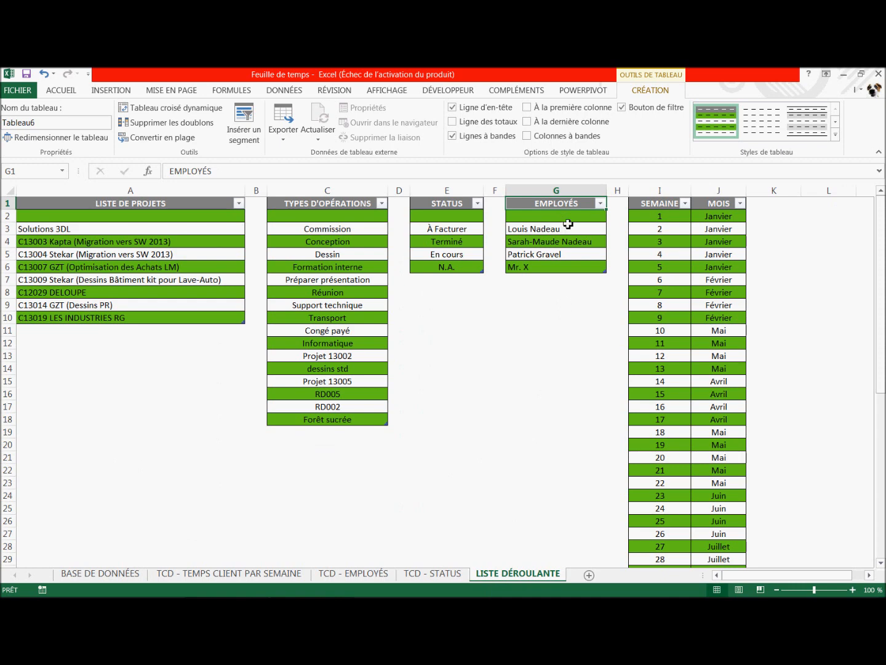
pyautogui.click(540, 268)
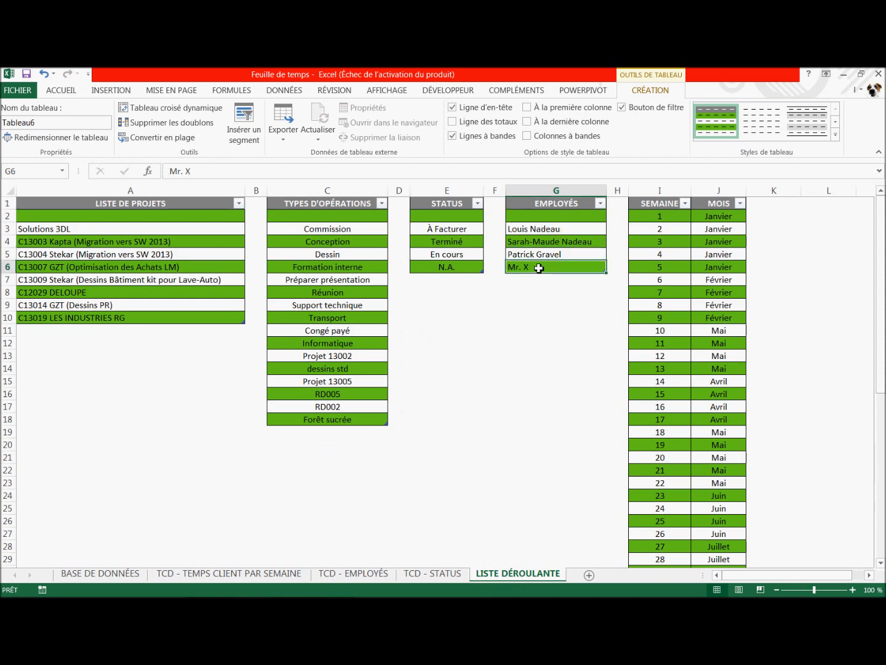
pyautogui.press('Tab')
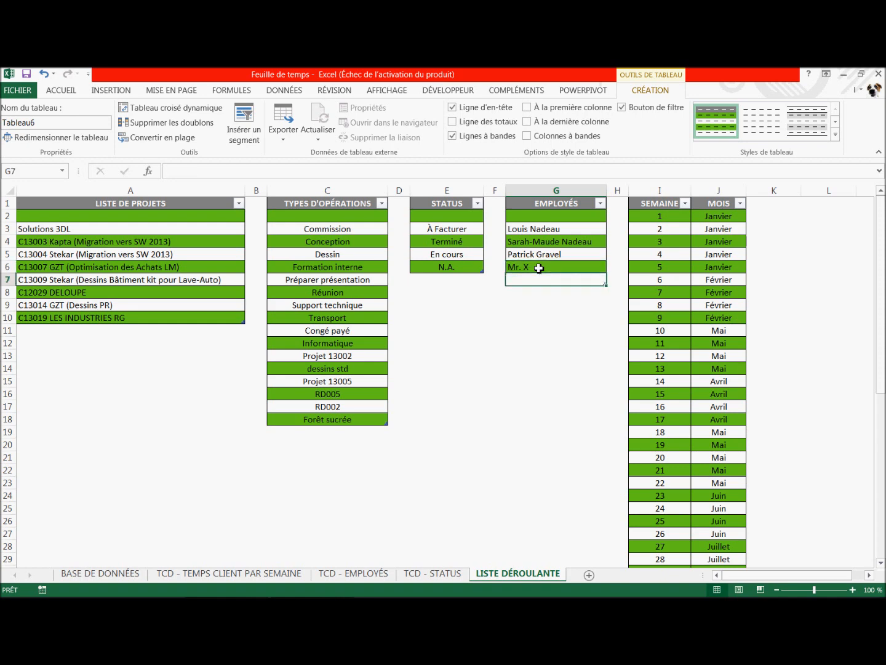
pyautogui.write('Mm')
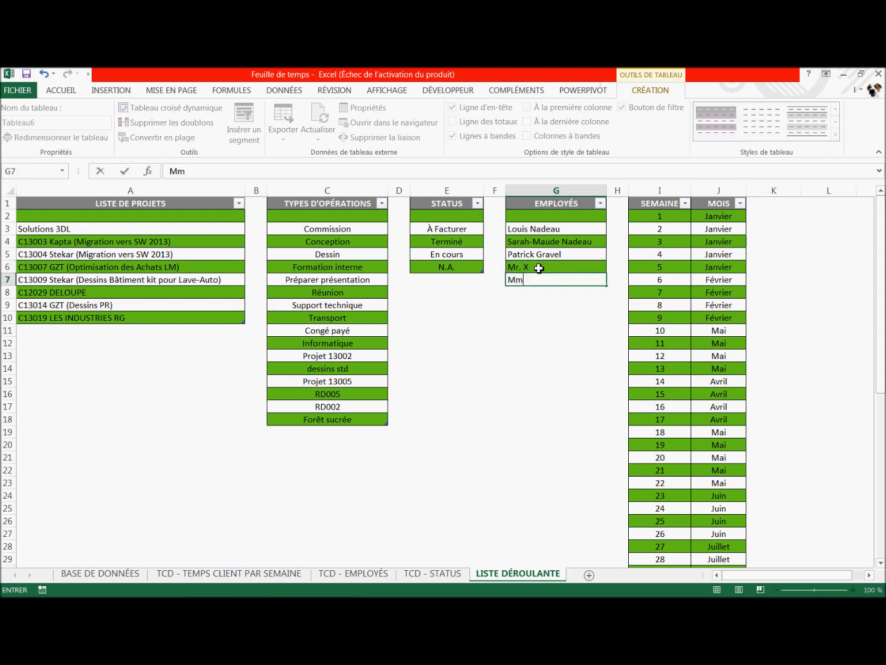
pyautogui.write('e Y')
pyautogui.click(565, 327)
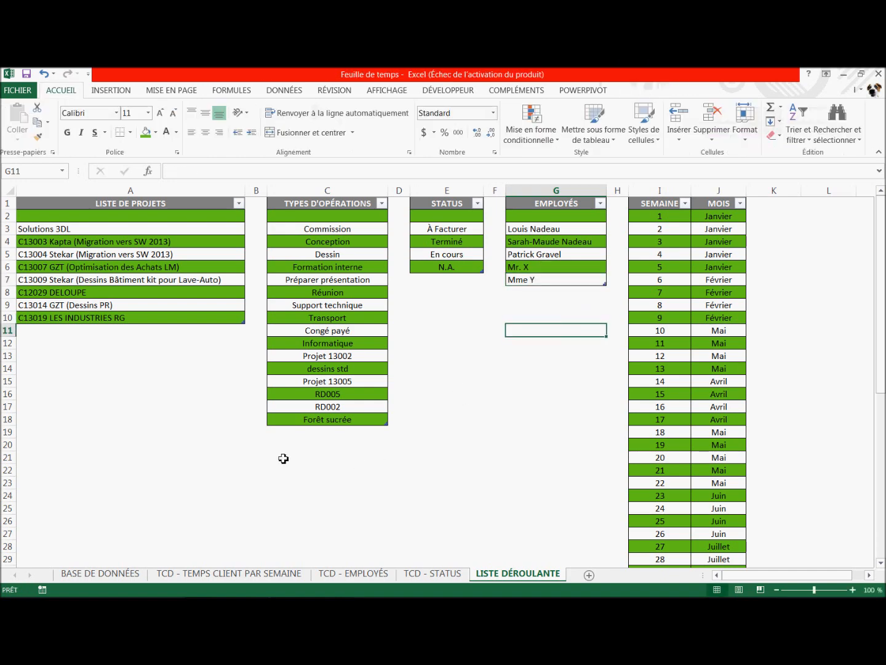
# Step: Check the choices in the employee drop-down list of row 30 on BASE DE DONNÉES, keeping the current choice
pyautogui.click(86, 573)
pyautogui.click(109, 545)
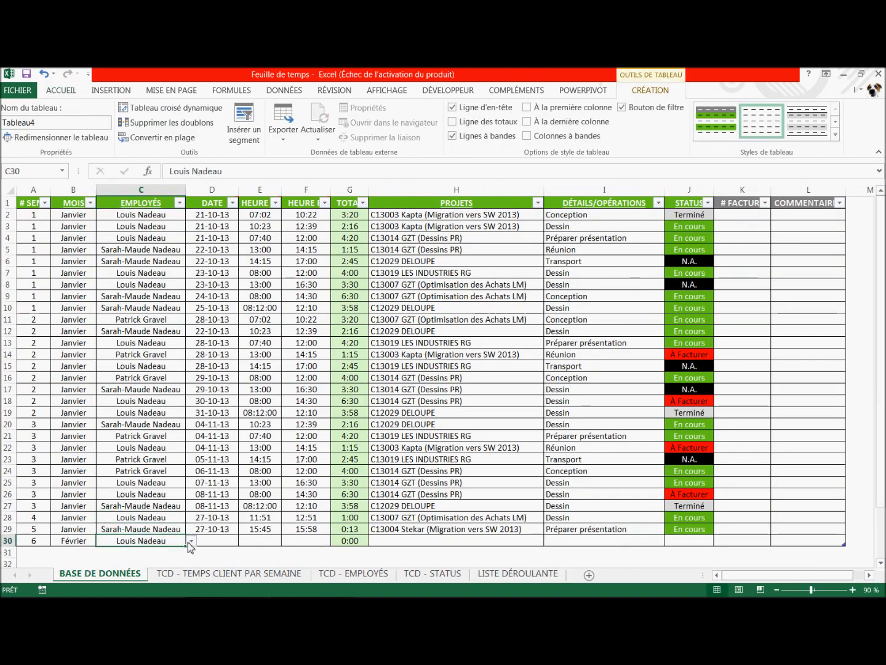
pyautogui.click(191, 541)
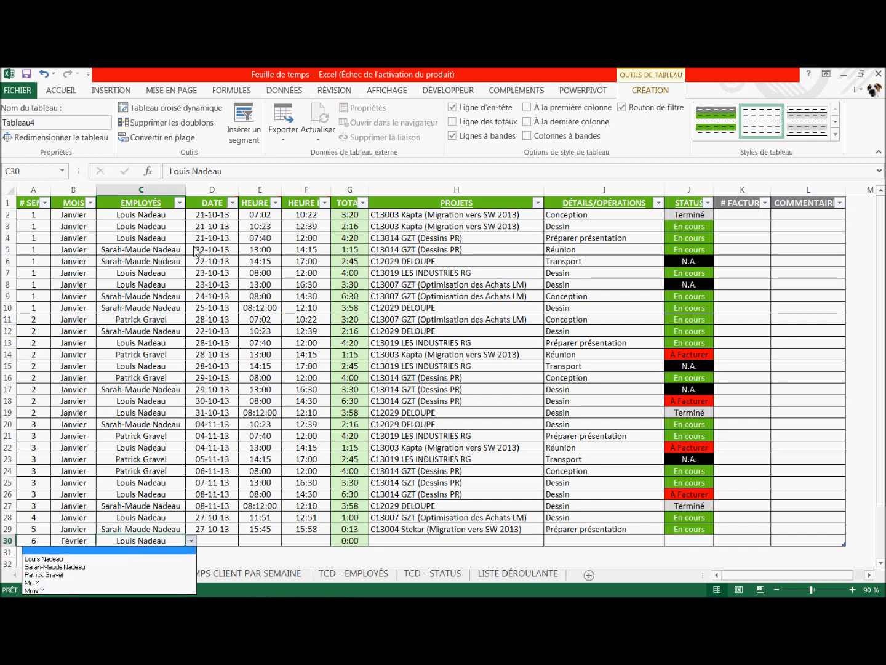
pyautogui.press('Escape')
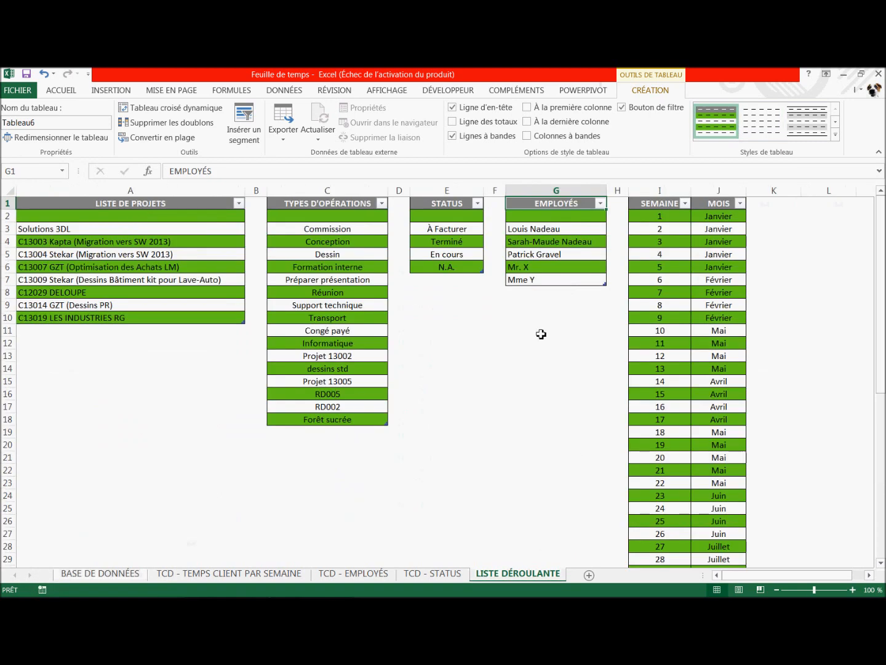
# Step: Inspect the range of the EMPLOYÉS list and the data validation source of employee cell C30
pyautogui.moveTo(551, 213); pyautogui.dragTo(542, 277)
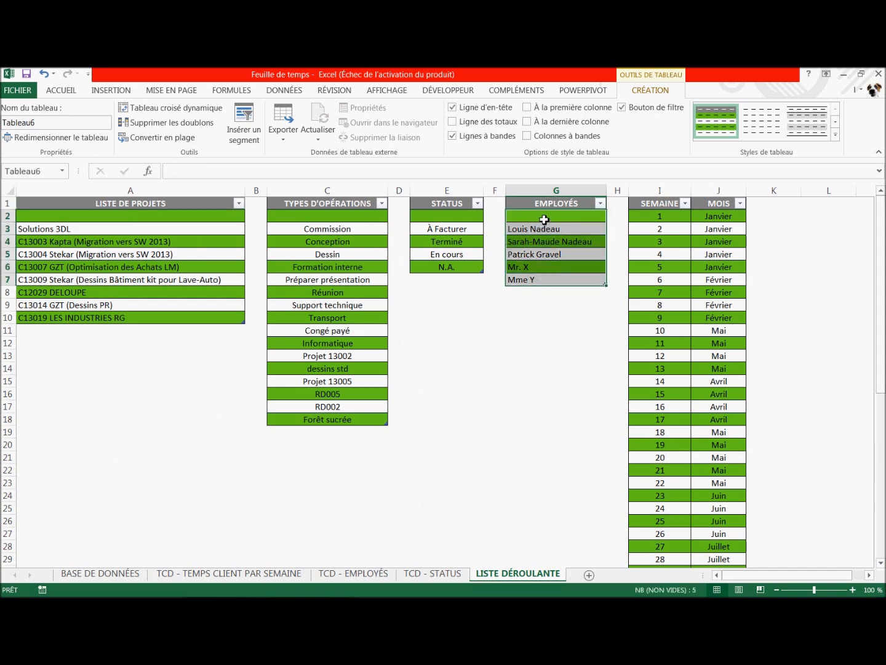
pyautogui.moveTo(553, 219); pyautogui.dragTo(556, 278)
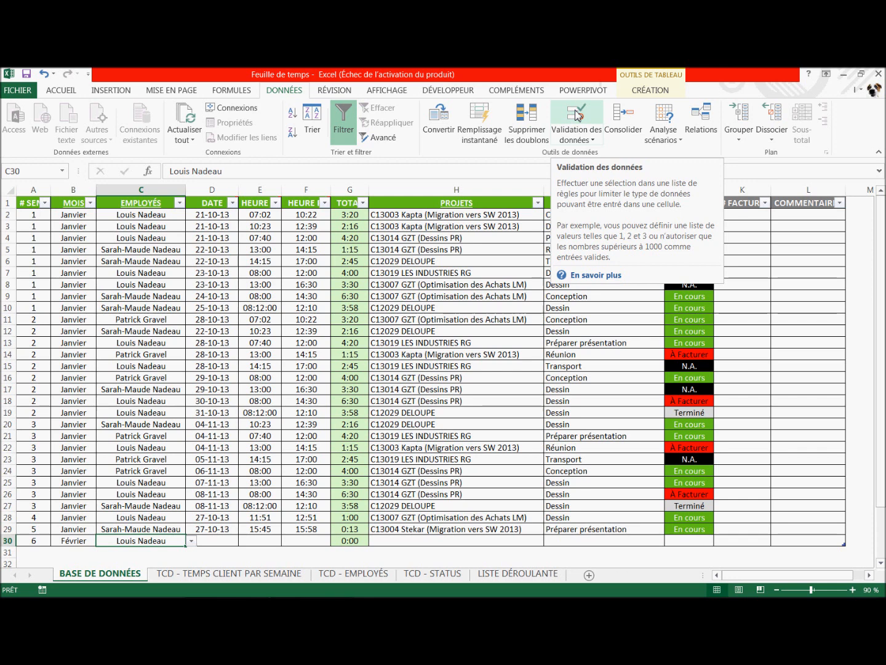
pyautogui.click(578, 115)
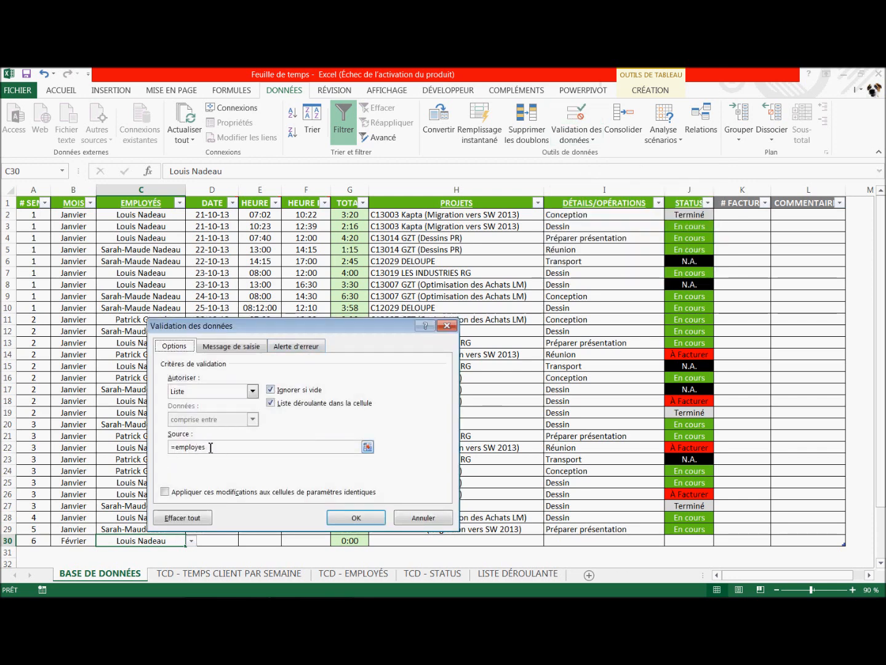
pyautogui.click(356, 518)
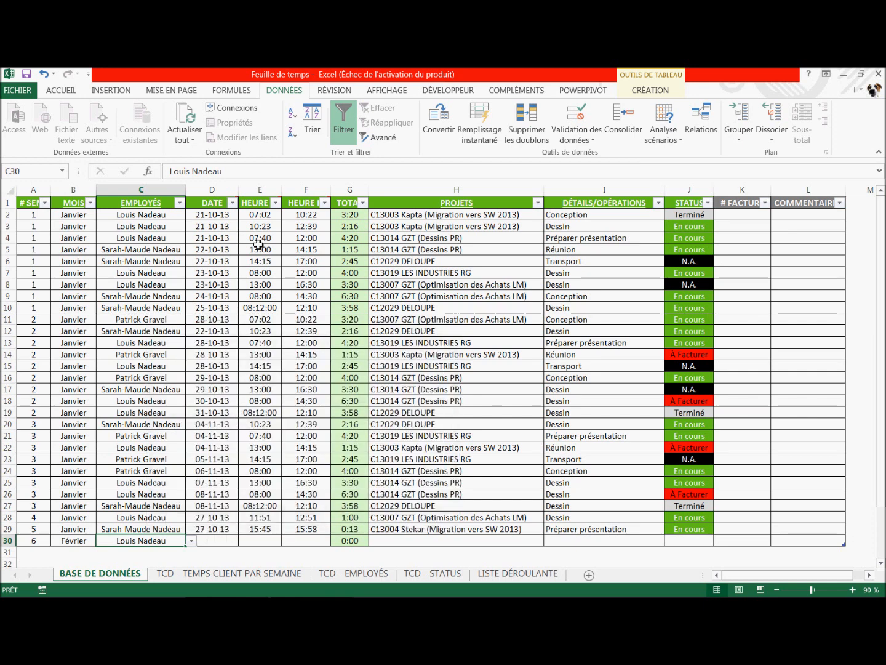
# Step: Insert the current date, 2013-10-27, and the current time, 16:14, as the date and start hour of row 30
pyautogui.moveTo(214, 202)
pyautogui.click(212, 540)
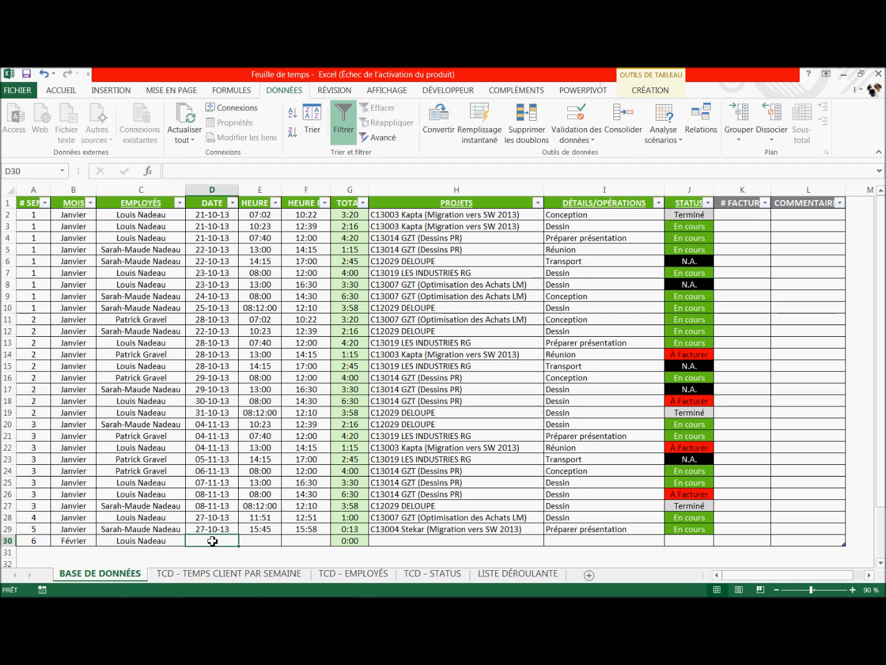
pyautogui.hotkey('ctrl', ';')
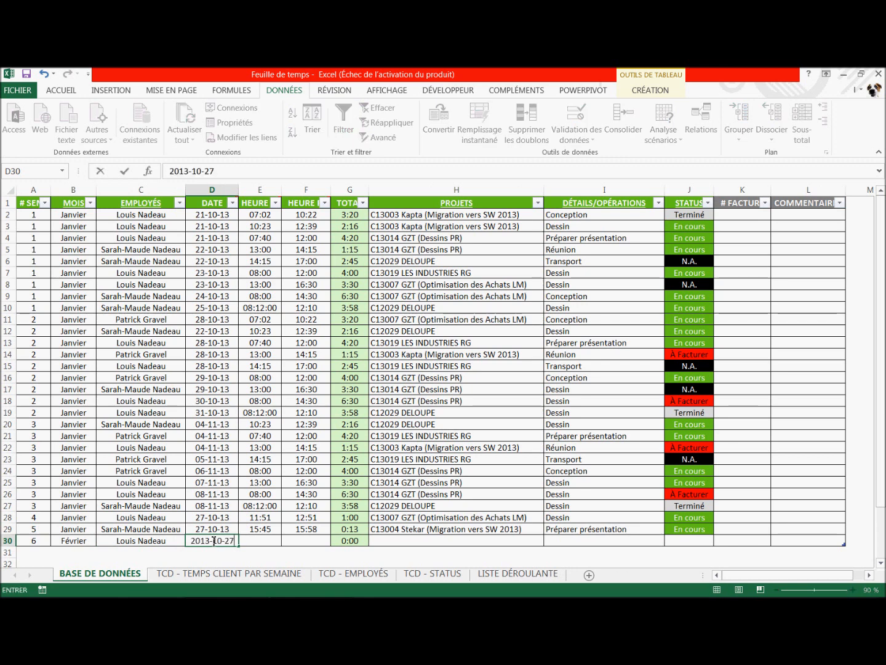
pyautogui.click(258, 540)
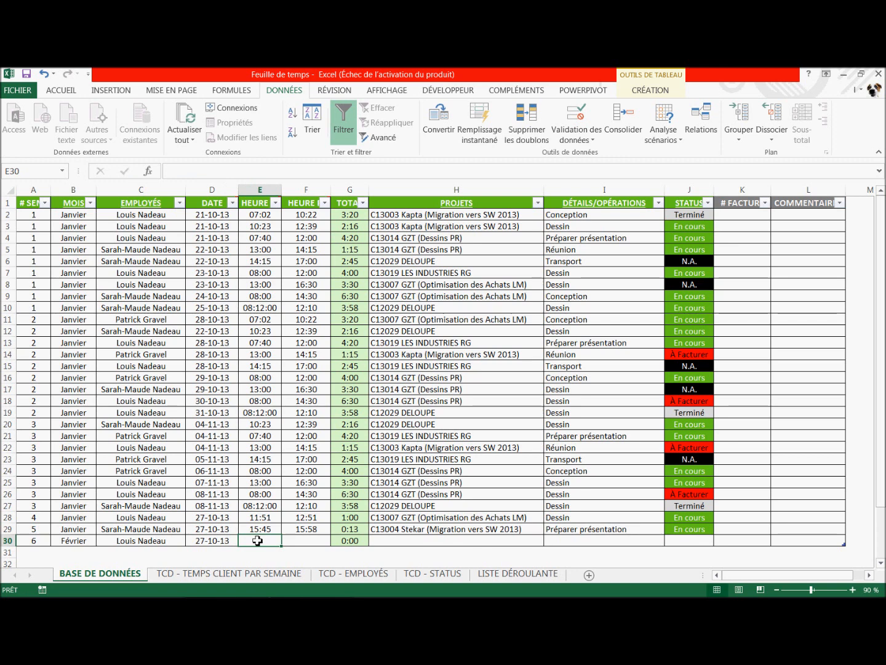
pyautogui.hotkey('ctrl', 'shift', ';')
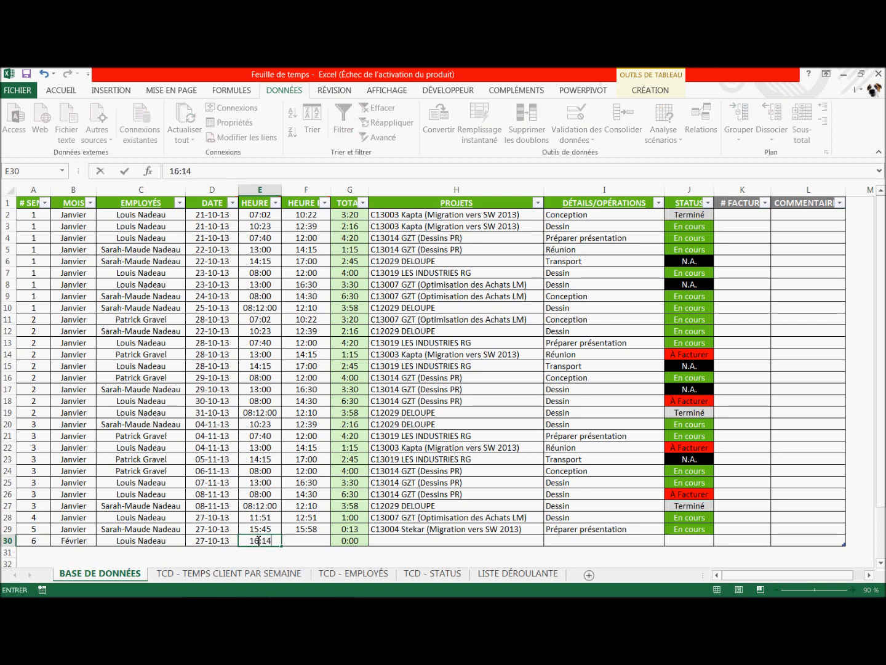
# Step: Insert the current time as the end hour of row 30 and change it to 16:50
pyautogui.click(313, 542)
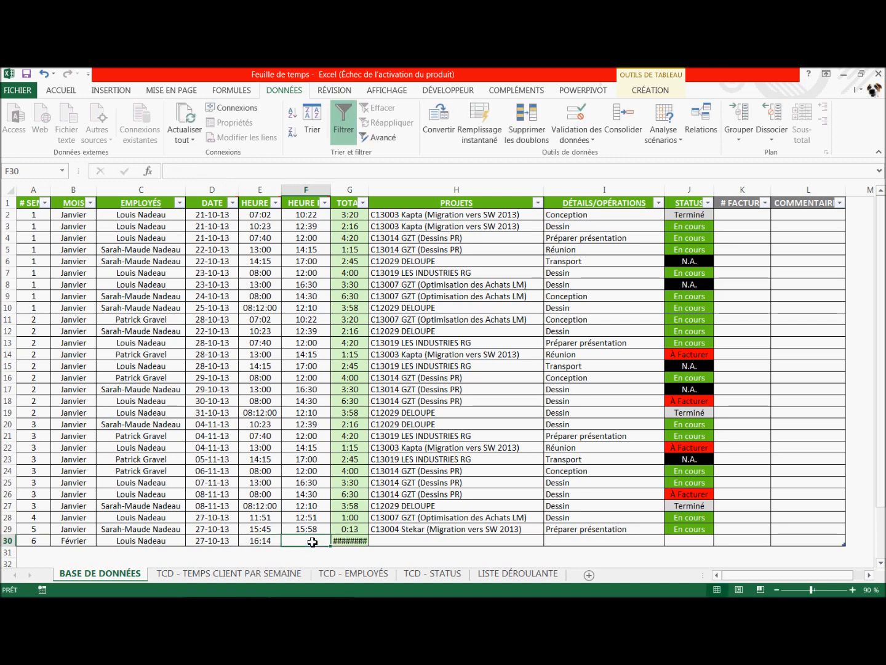
pyautogui.hotkey('ctrl', 'shift', ';')
pyautogui.click(321, 541)
pyautogui.press('BackSpace')
pyautogui.press('BackSpace')
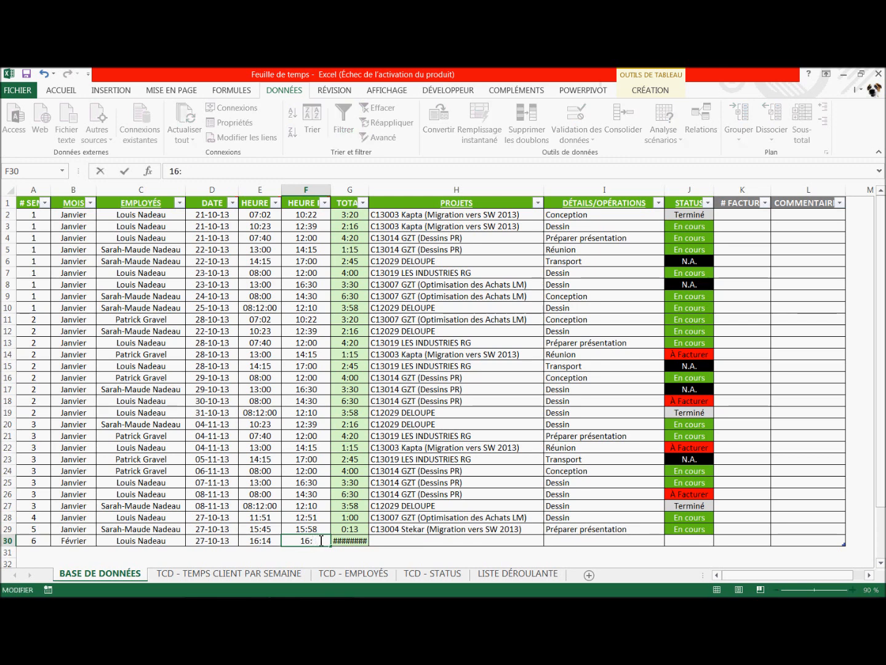
pyautogui.write('50')
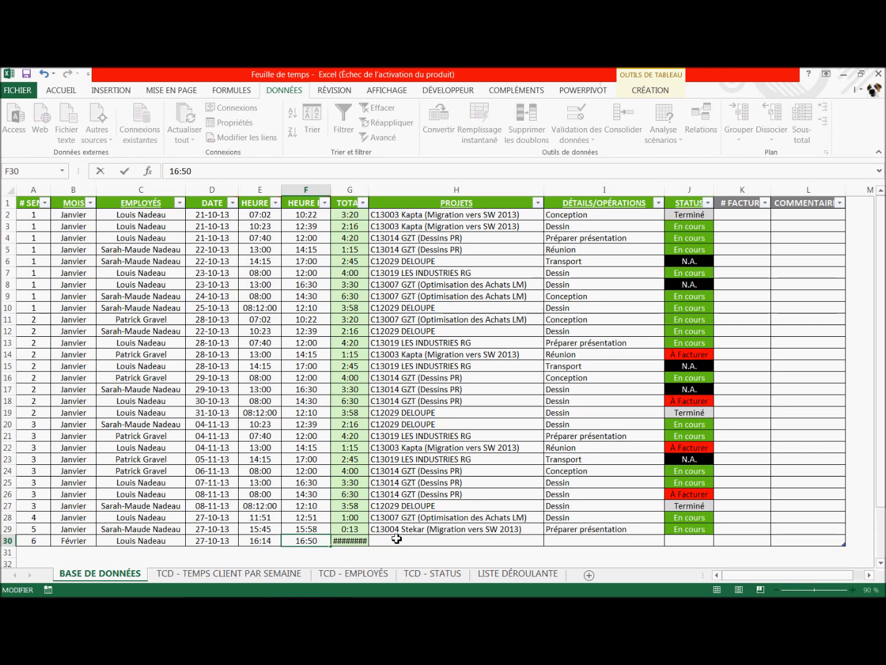
# Step: Set the project of row 30 to C13007 GZT (Optimisation des Achats LM) and its details/operations to Préparer présentation
pyautogui.click(402, 540)
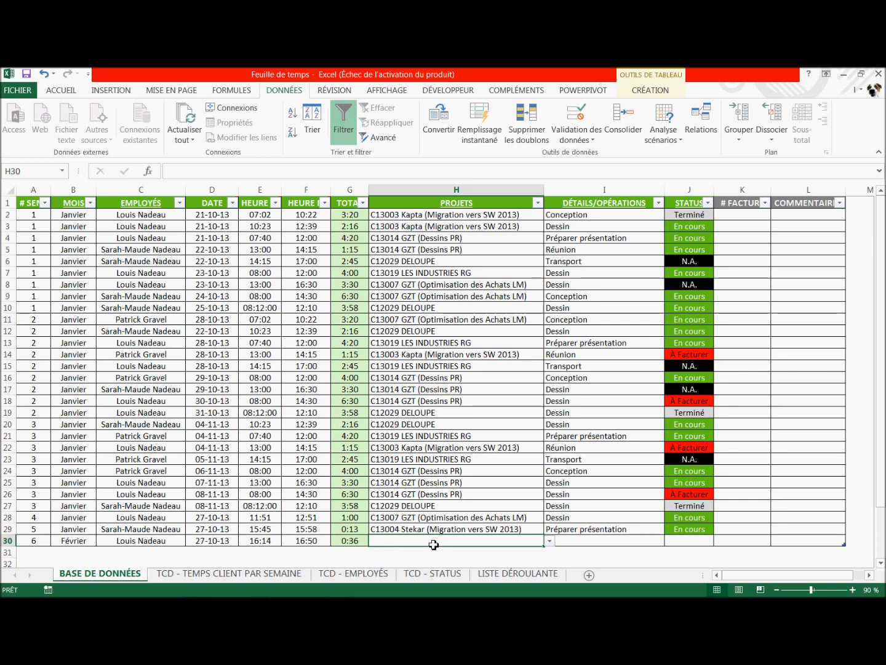
pyautogui.click(550, 542)
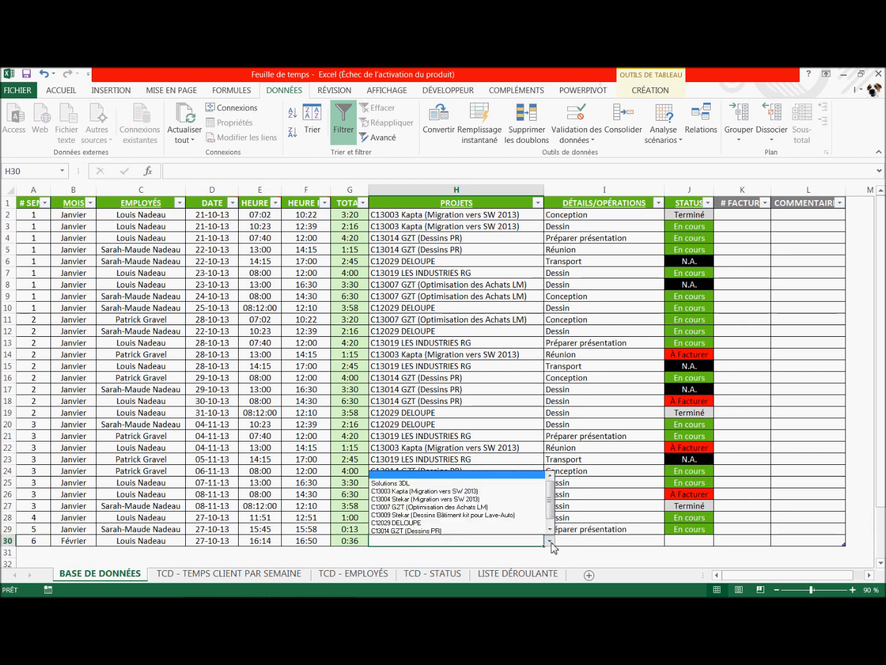
pyautogui.click(411, 508)
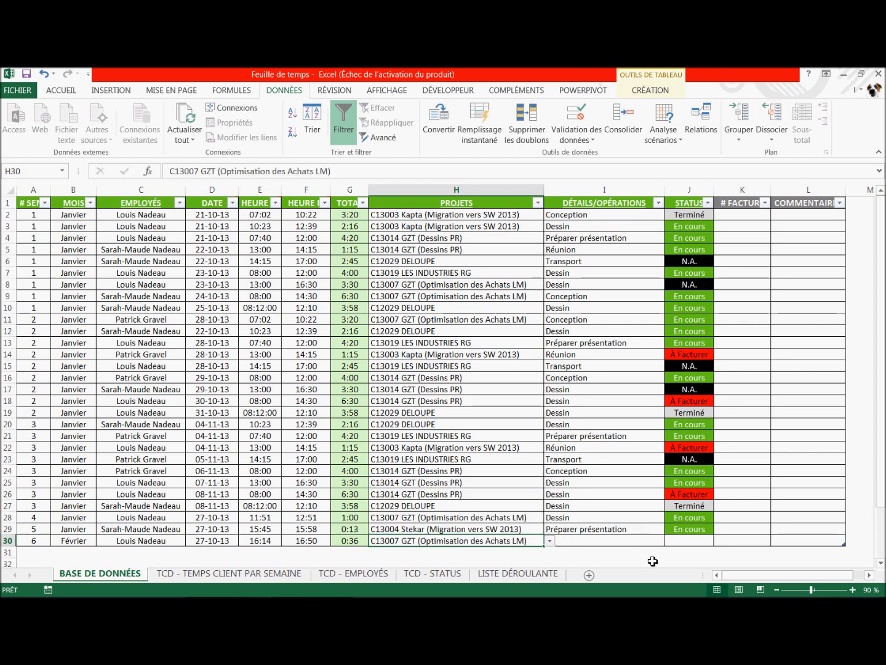
pyautogui.click(624, 542)
pyautogui.click(671, 542)
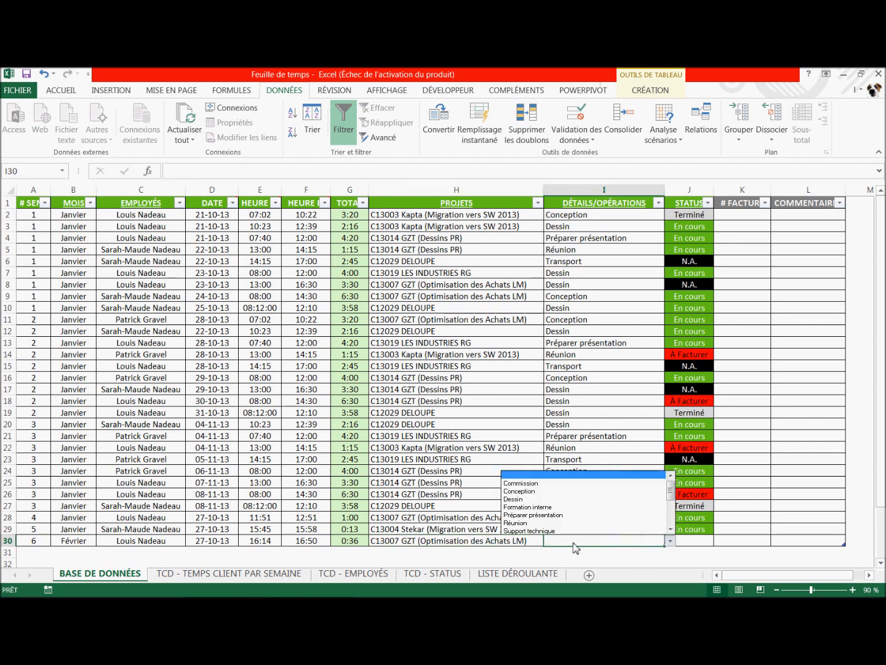
pyautogui.click(541, 518)
# Step: Set the status of row 30 to En cours
pyautogui.click(696, 540)
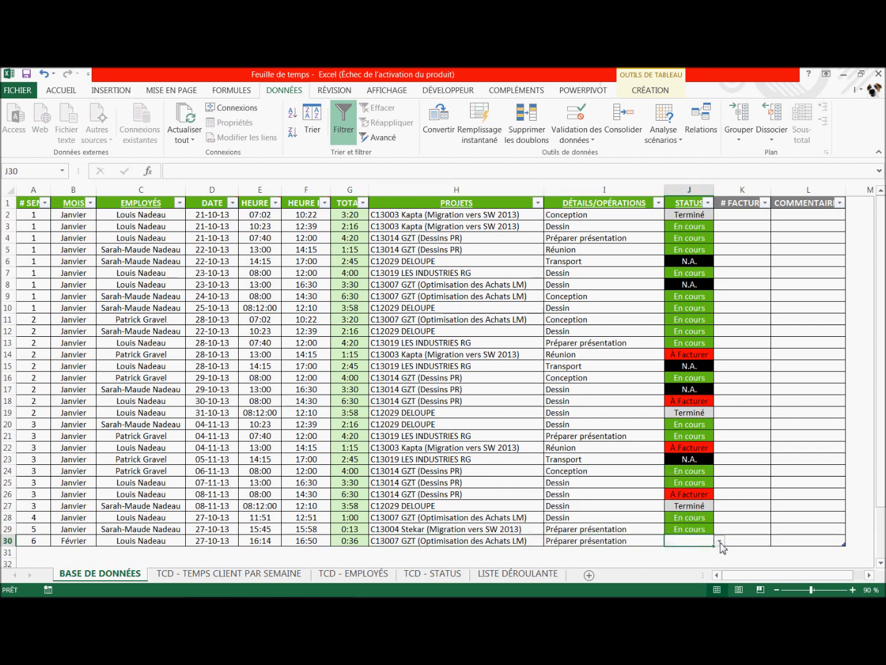
pyautogui.click(719, 540)
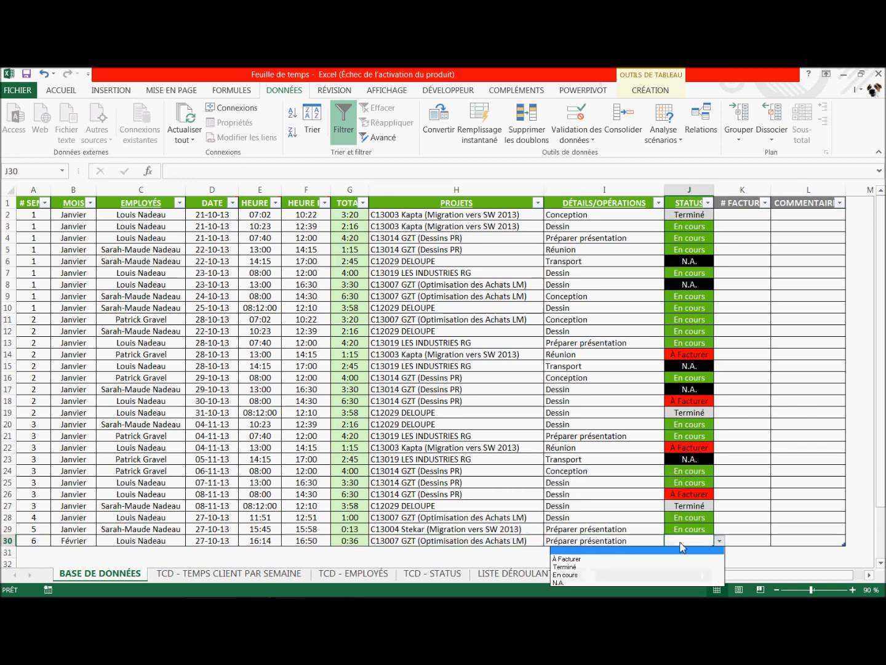
pyautogui.click(580, 574)
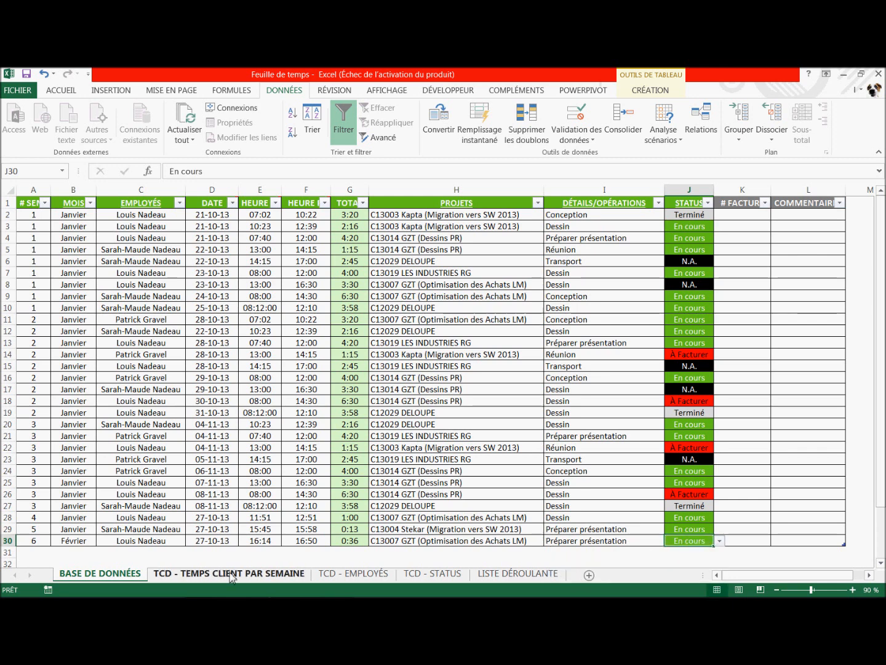
# Step: Clear the # SEM. slicer filter on the TCD - TEMPS CLIENT PAR SEMAINE sheet and review the hours per project and week
pyautogui.click(231, 575)
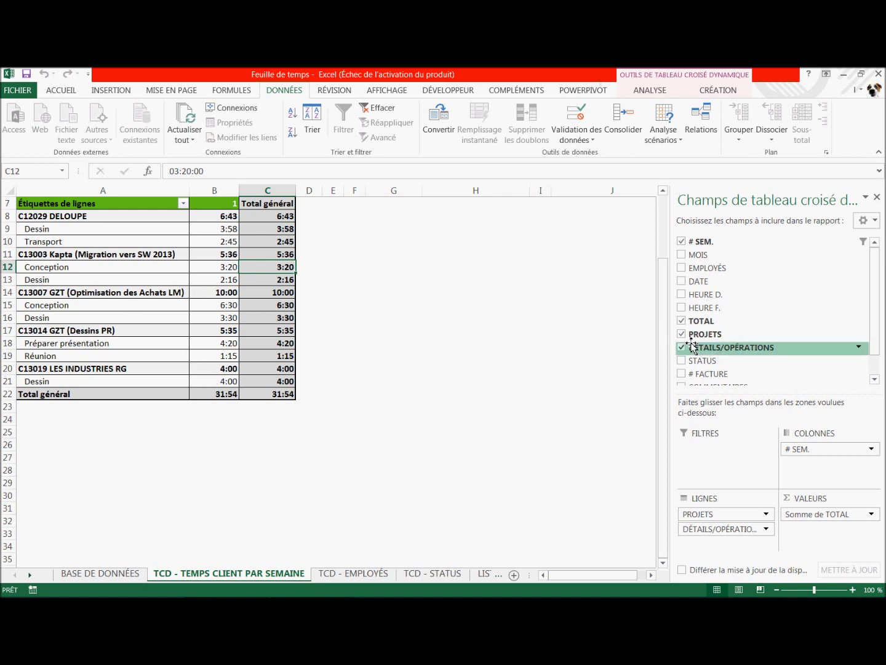
pyautogui.moveTo(664, 360); pyautogui.dragTo(672, 282)
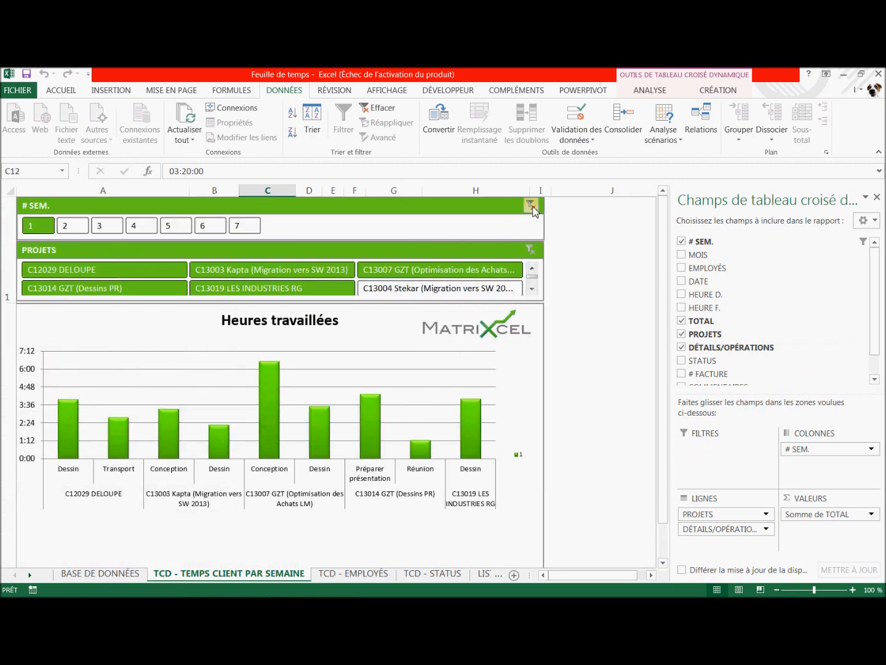
pyautogui.click(531, 207)
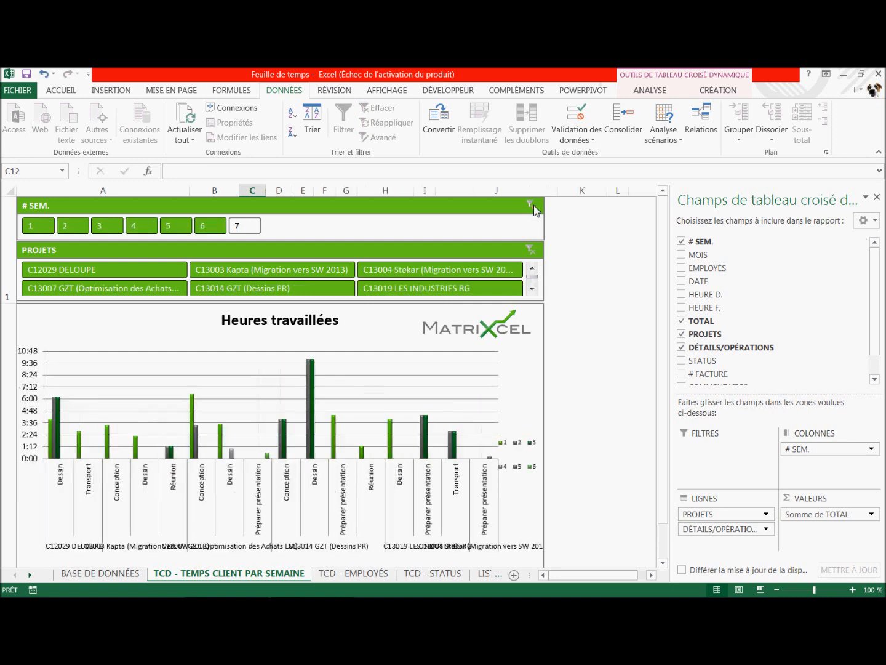
pyautogui.scroll(-1, 663, 233)
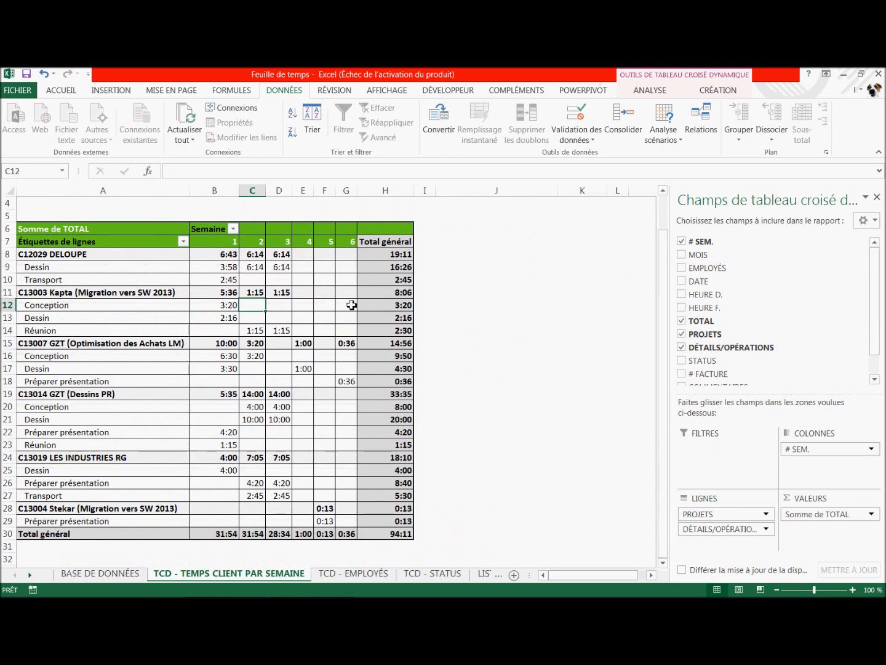
pyautogui.moveTo(663, 295); pyautogui.dragTo(657, 247)
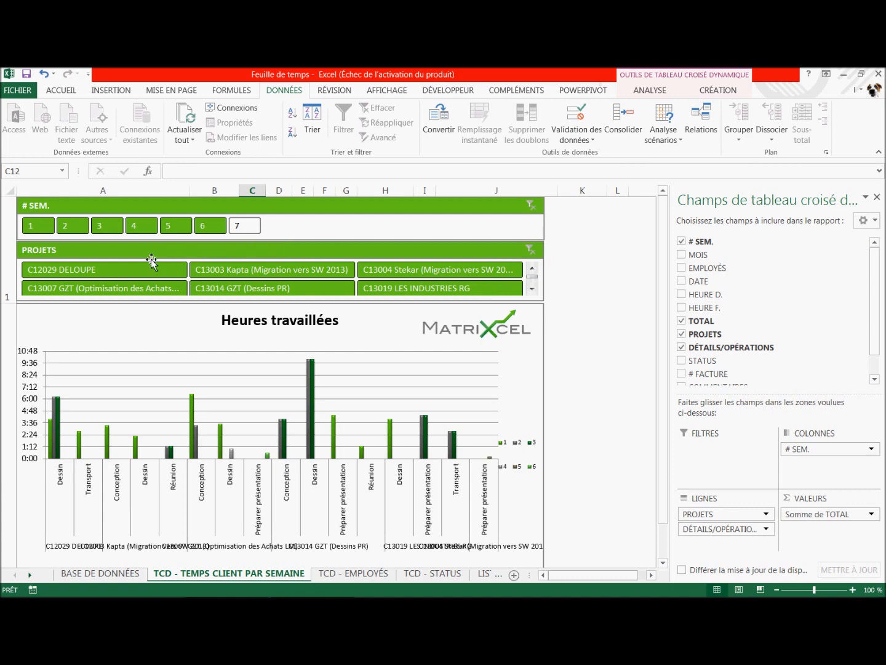
# Step: Filter the Heures travaillées chart to weeks 1 and 2, and clear the week filter again
pyautogui.click(42, 227)
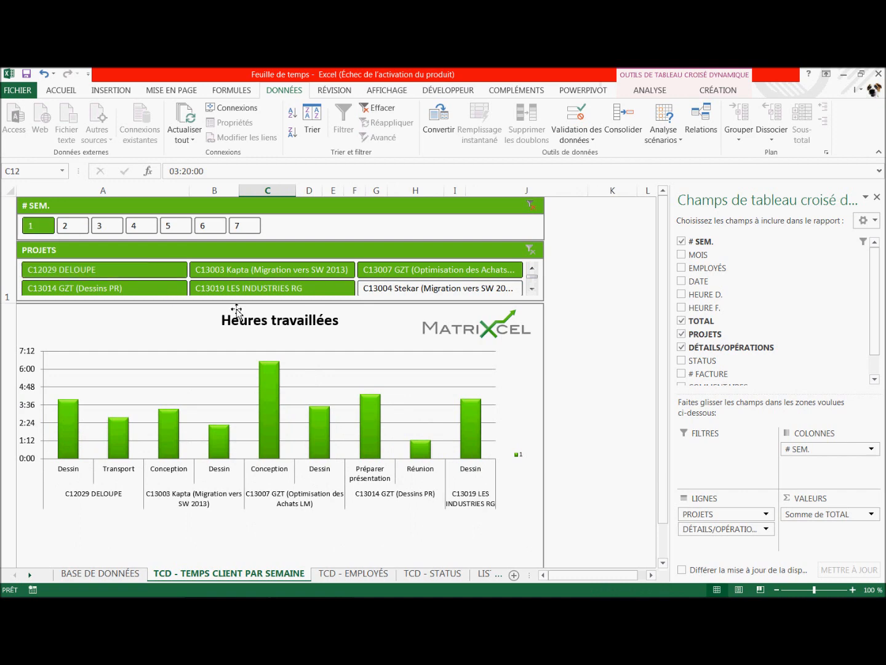
pyautogui.keyDown('ctrl'); pyautogui.click(72, 228); pyautogui.keyUp('ctrl')
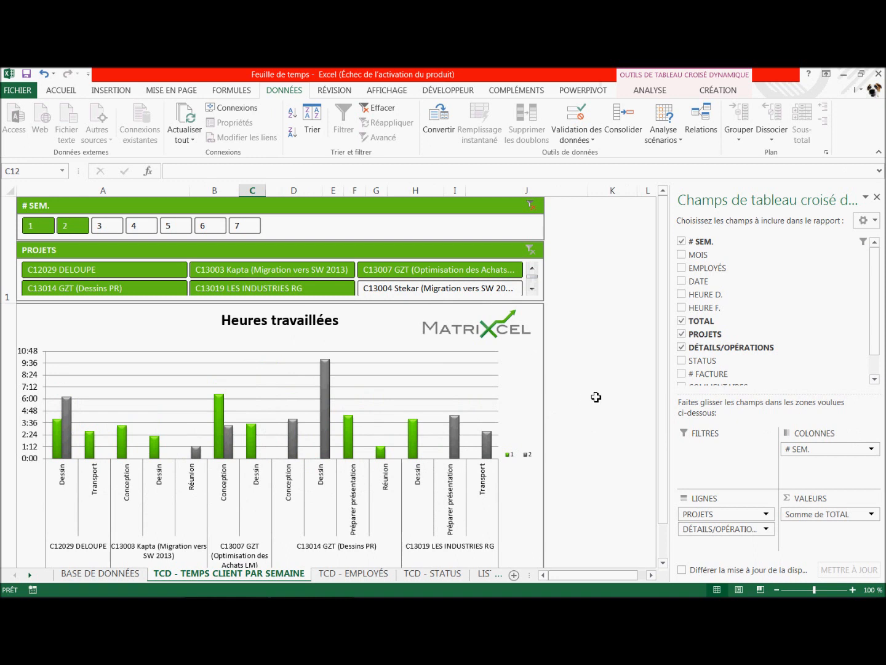
pyautogui.click(584, 273)
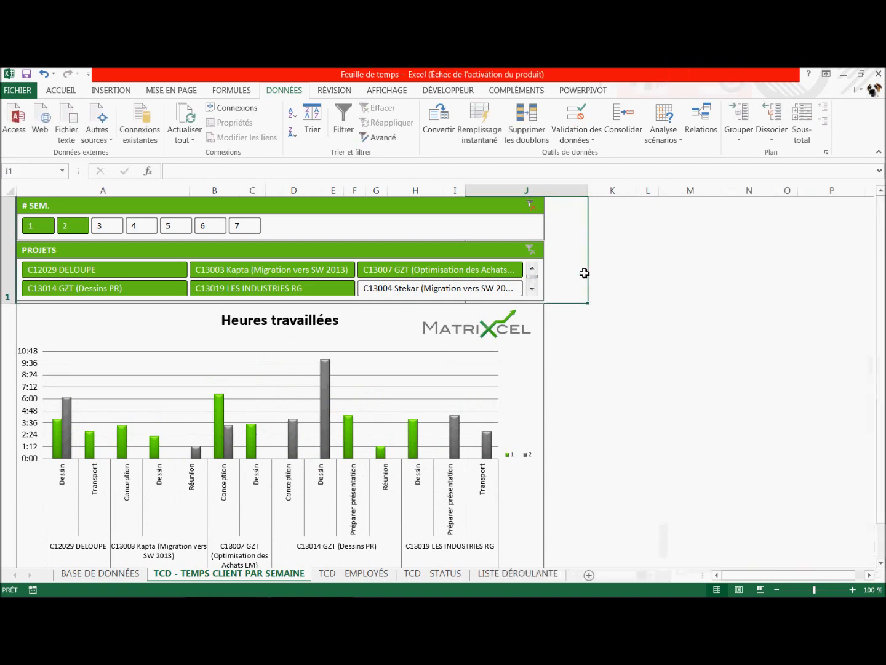
pyautogui.click(530, 205)
pyautogui.click(591, 252)
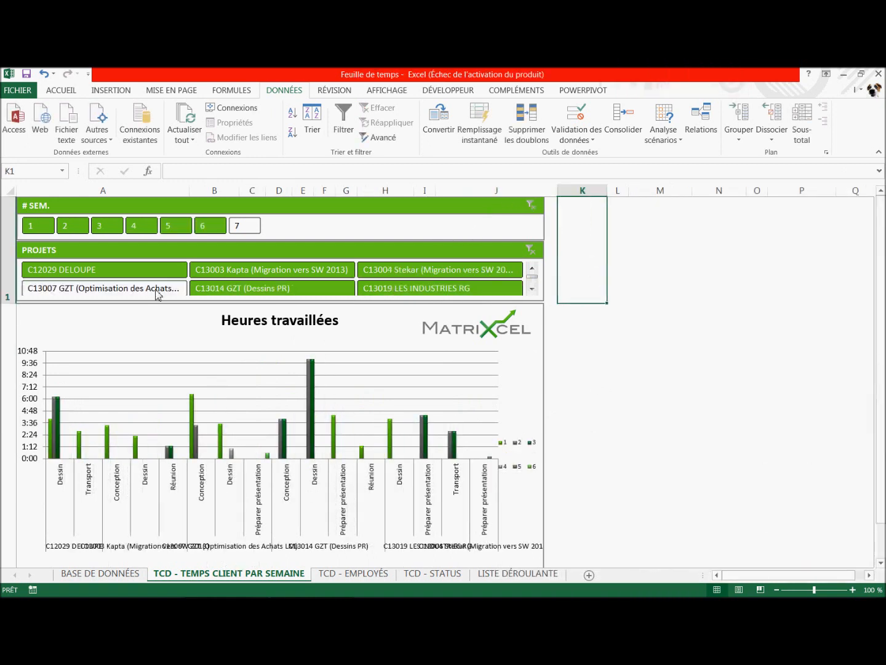
# Step: Filter the Heures travaillées chart by project C12029 DELOUPE, and switch the filter to C13007 GZT (Optimisation des Achats LM)
pyautogui.click(103, 271)
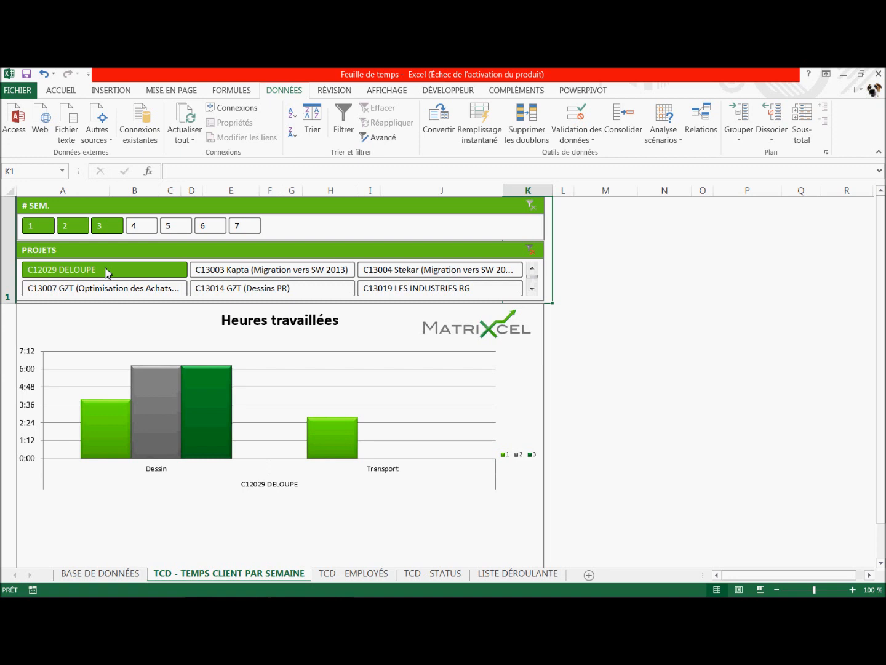
pyautogui.click(119, 290)
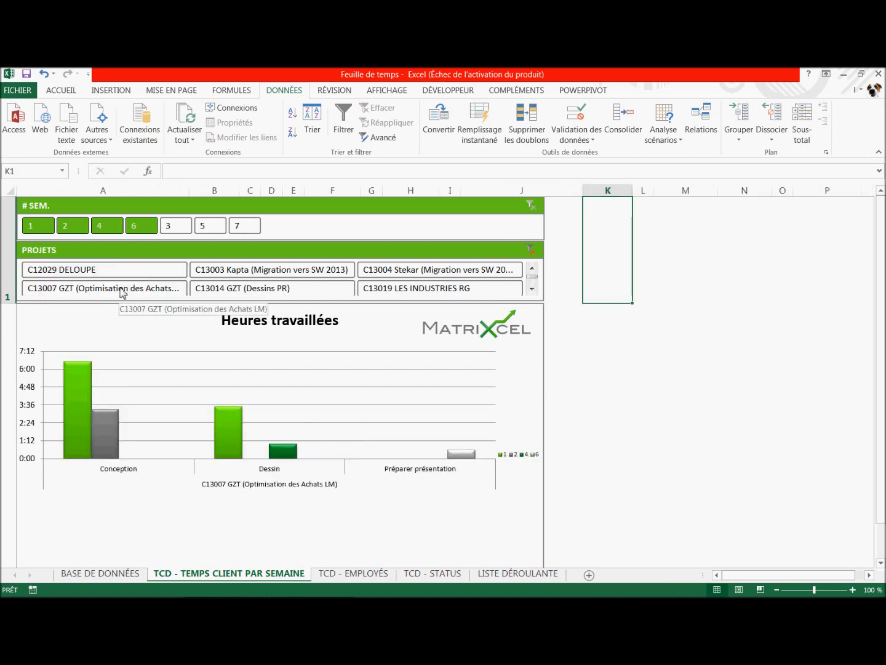
pyautogui.click(651, 352)
# Step: Clear the week filter on the TCD - EMPLOYÉS sheet and limit the Heures par employé chart to the first two employees
pyautogui.click(348, 574)
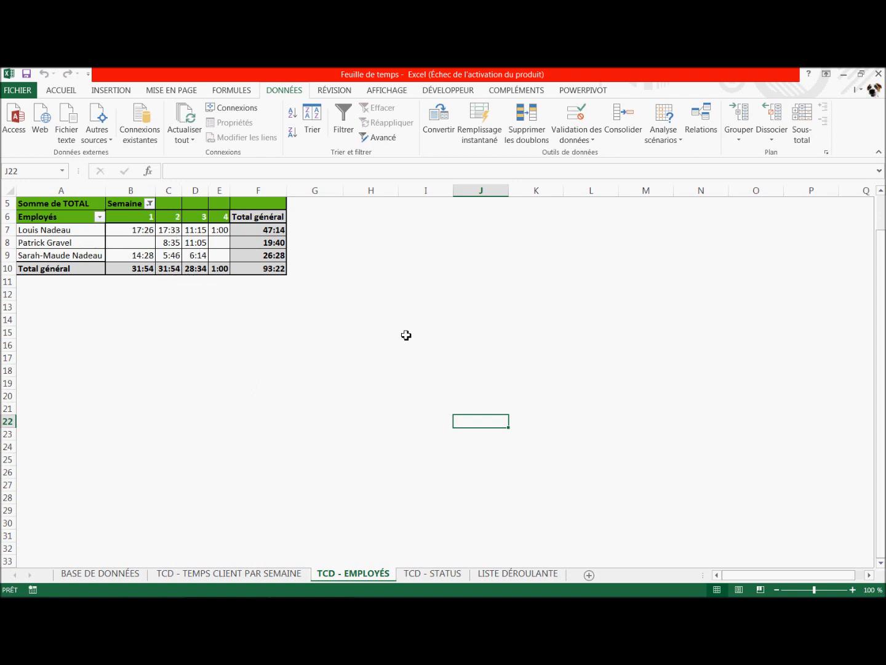
pyautogui.scroll(3, 406, 336)
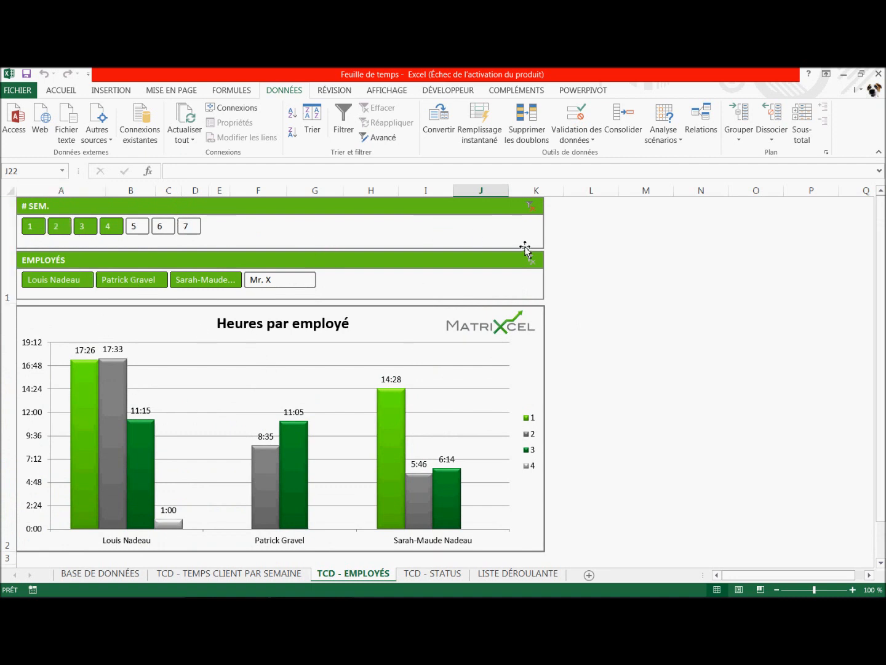
pyautogui.click(531, 207)
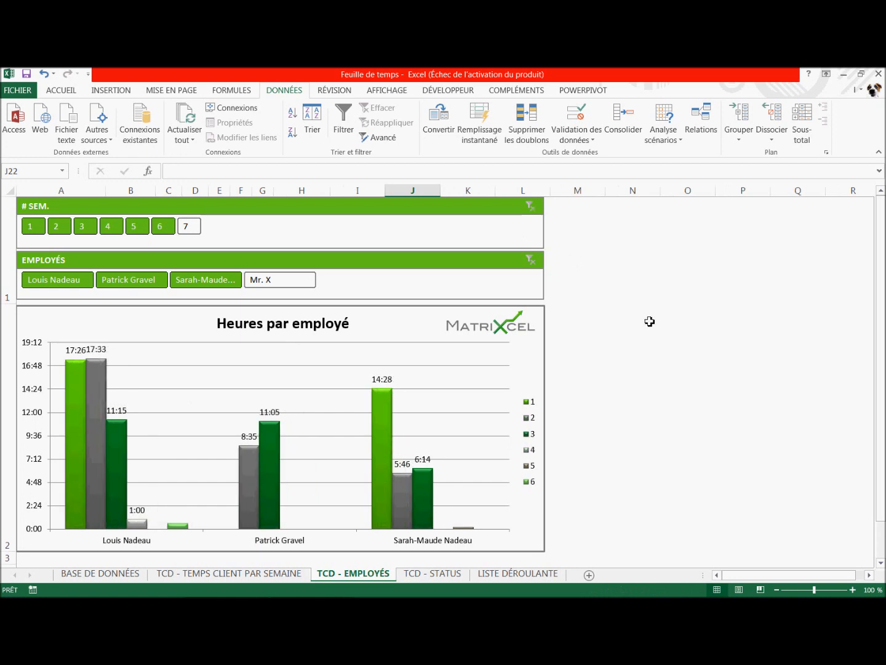
pyautogui.click(67, 281)
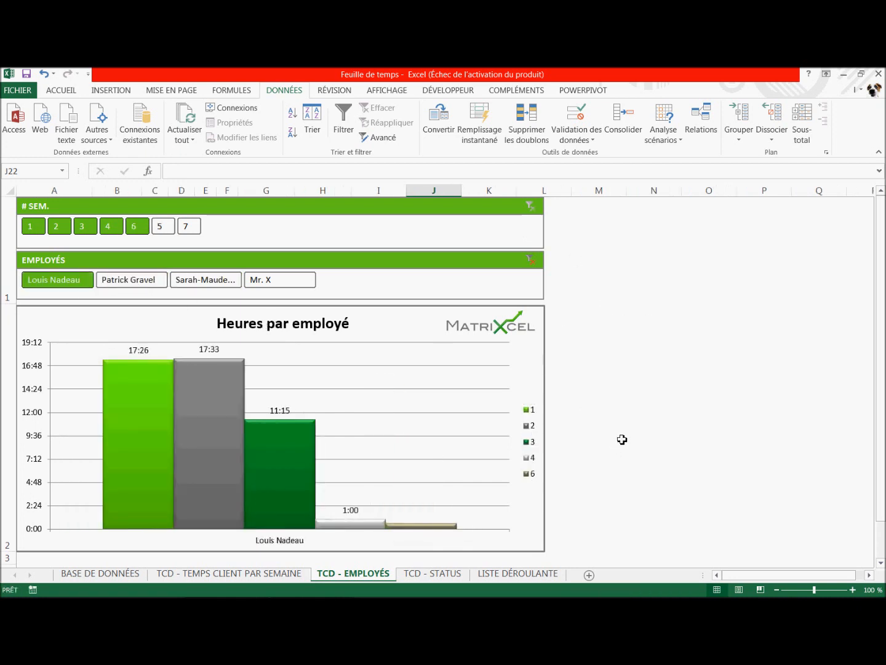
pyautogui.keyDown('ctrl'); pyautogui.click(142, 281); pyautogui.keyUp('ctrl')
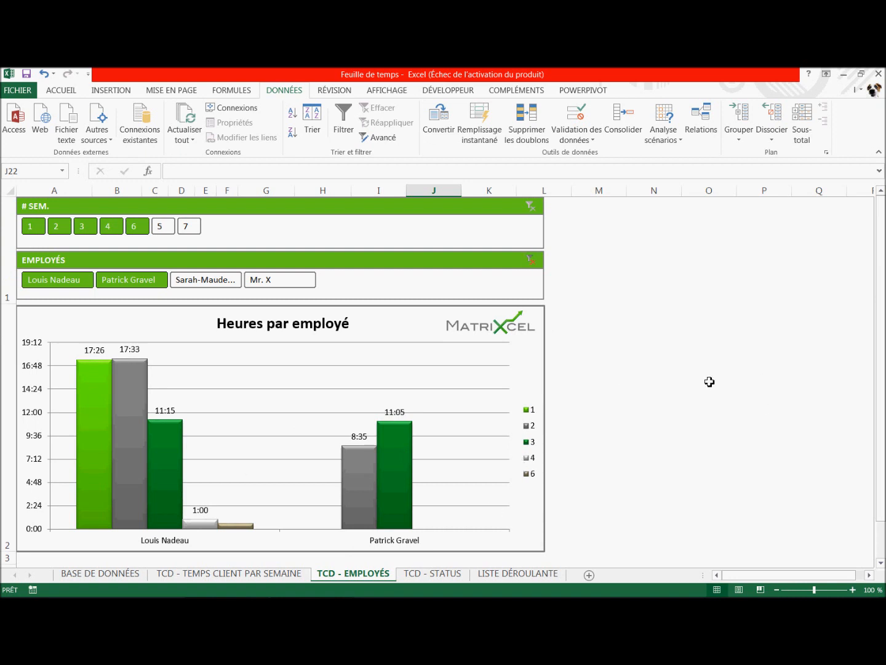
# Step: Filter the STATUS chart on the TCD - STATUS sheet by À Facturer, and switch the filter to En cours
pyautogui.click(440, 573)
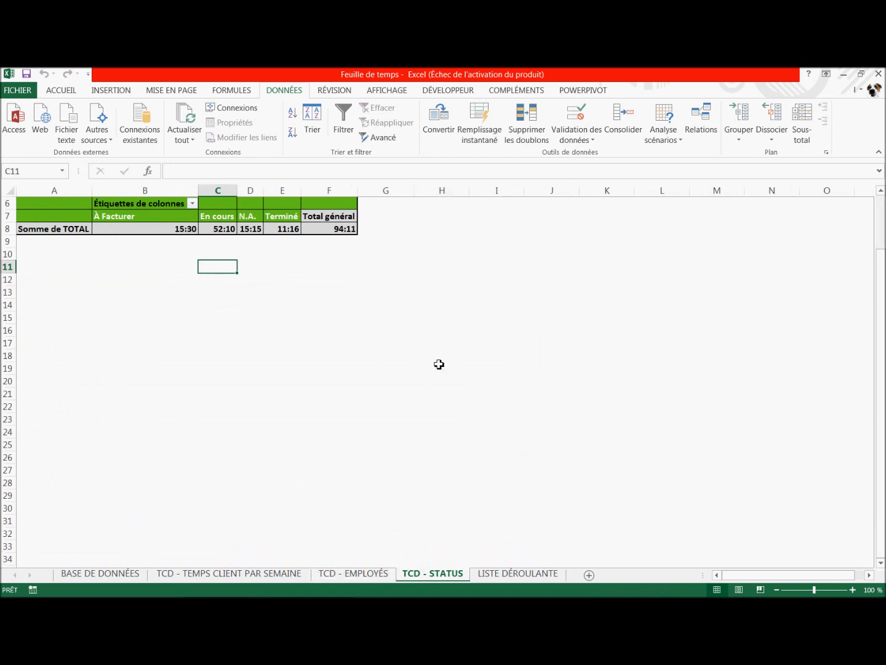
pyautogui.scroll(2, 457, 369)
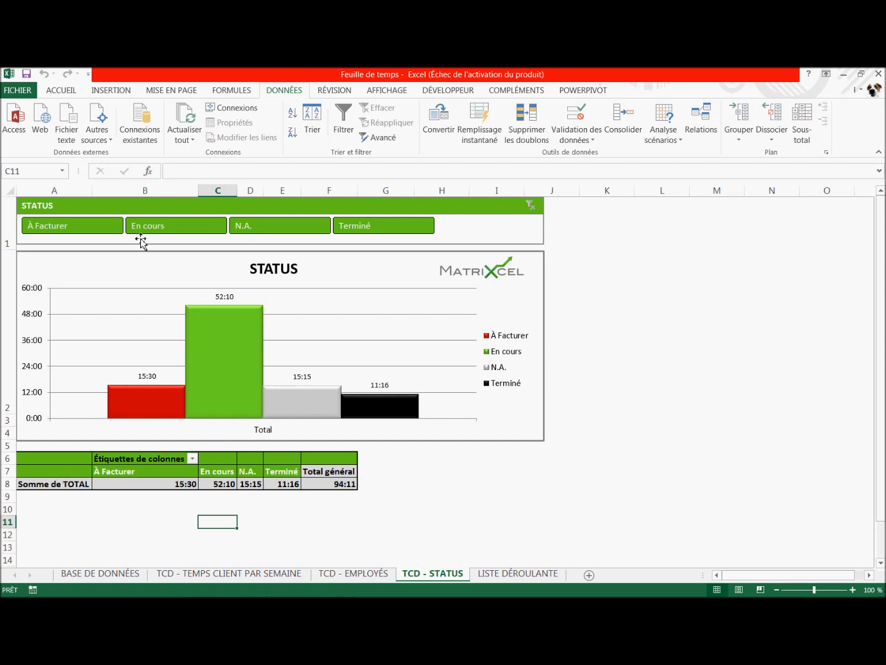
pyautogui.click(90, 229)
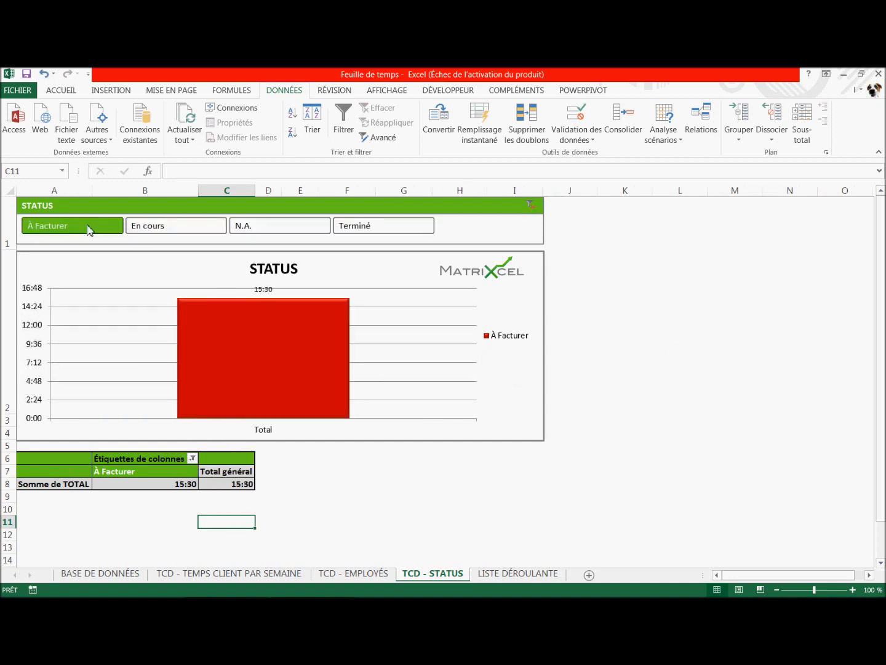
pyautogui.click(195, 231)
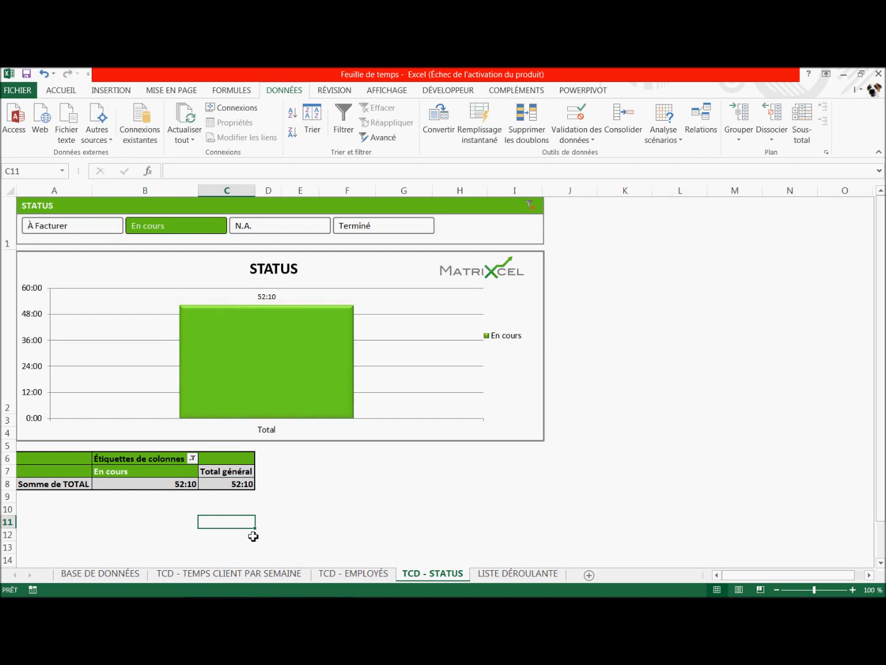
# Step: Compare the BASE DE DONNÉES entries with the pivot table of hours per employee on TCD - EMPLOYÉS, ending on BASE DE DONNÉES
pyautogui.click(102, 574)
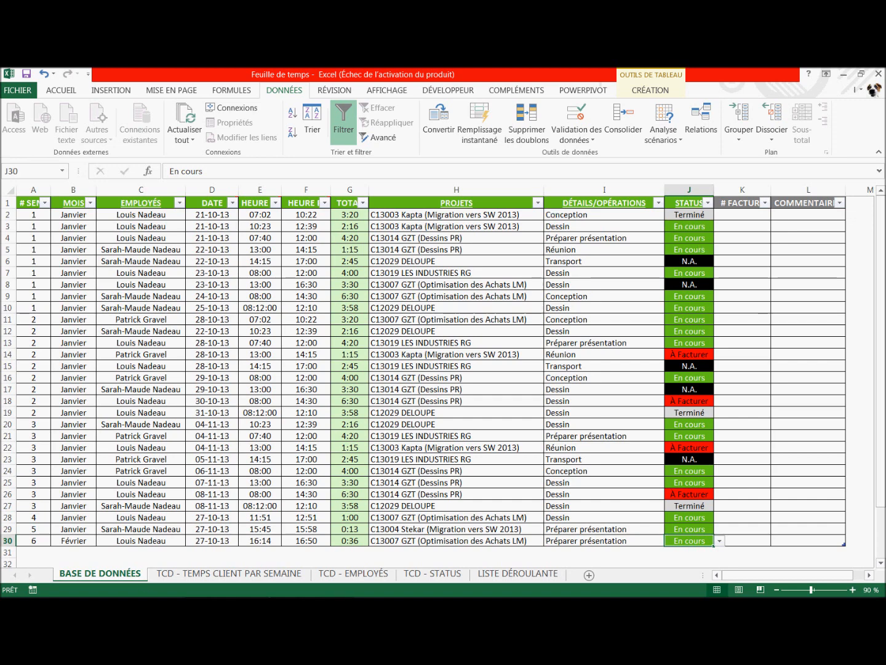
pyautogui.click(369, 573)
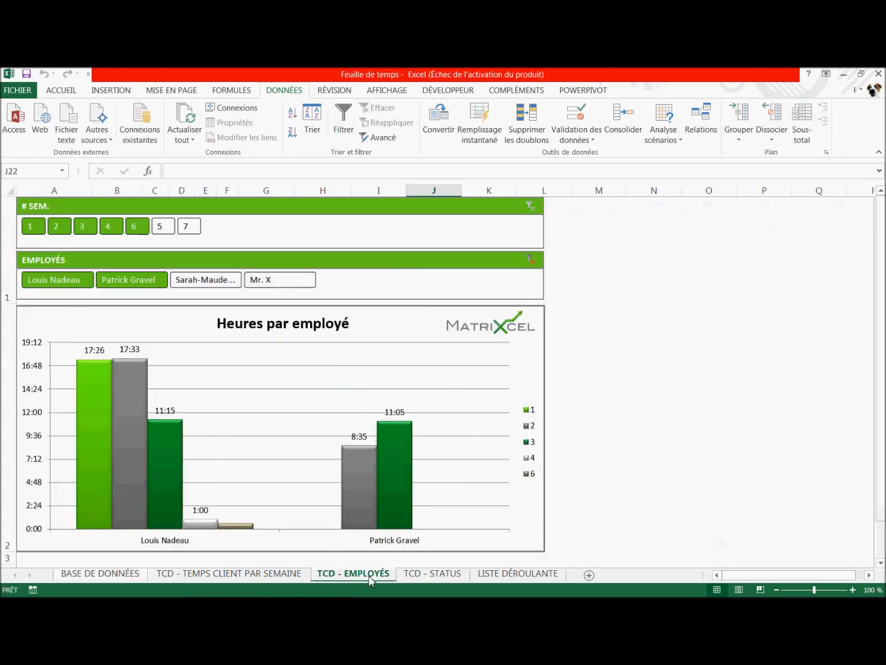
pyautogui.scroll(-2, 763, 427)
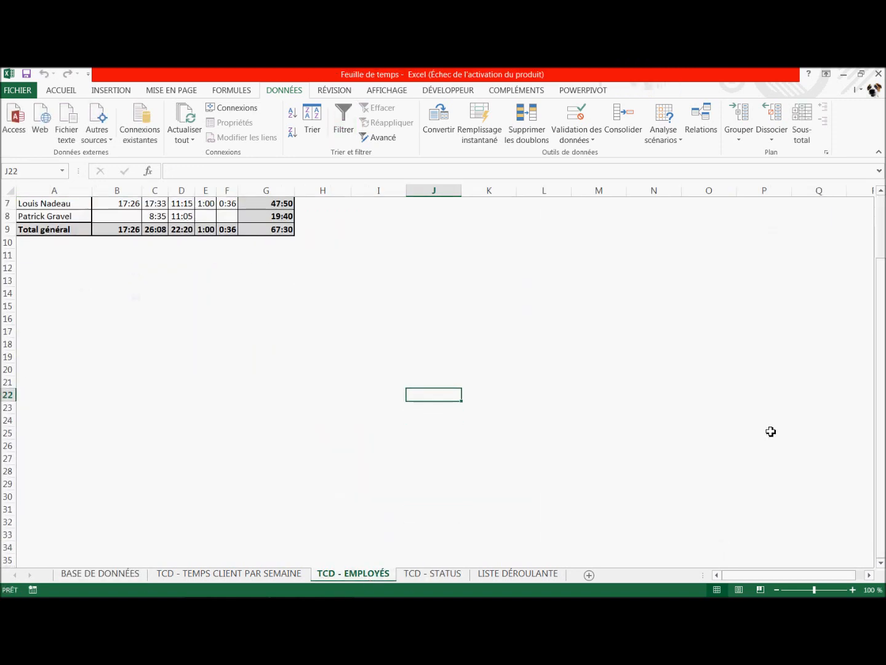
pyautogui.scroll(1, 767, 429)
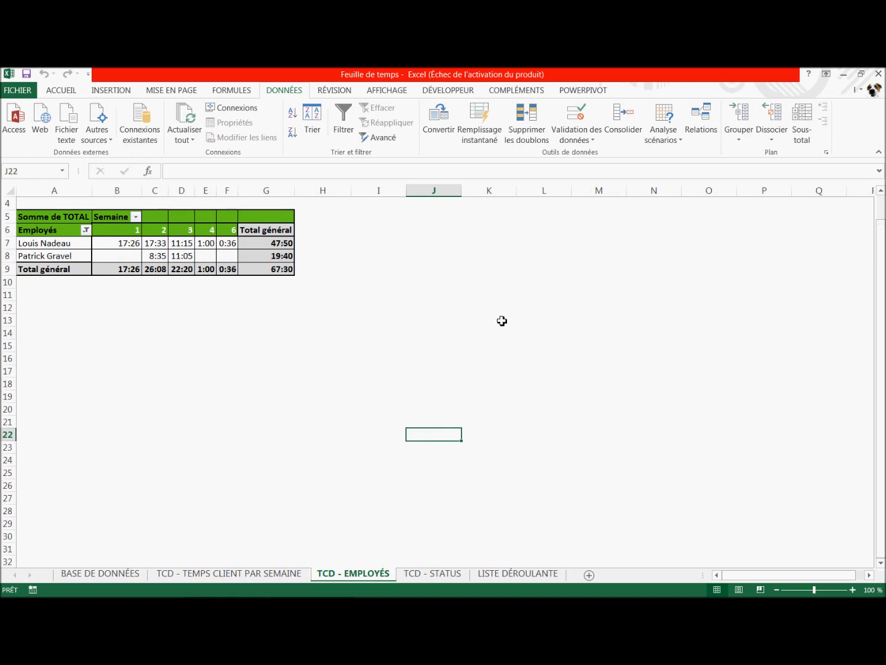
pyautogui.click(102, 575)
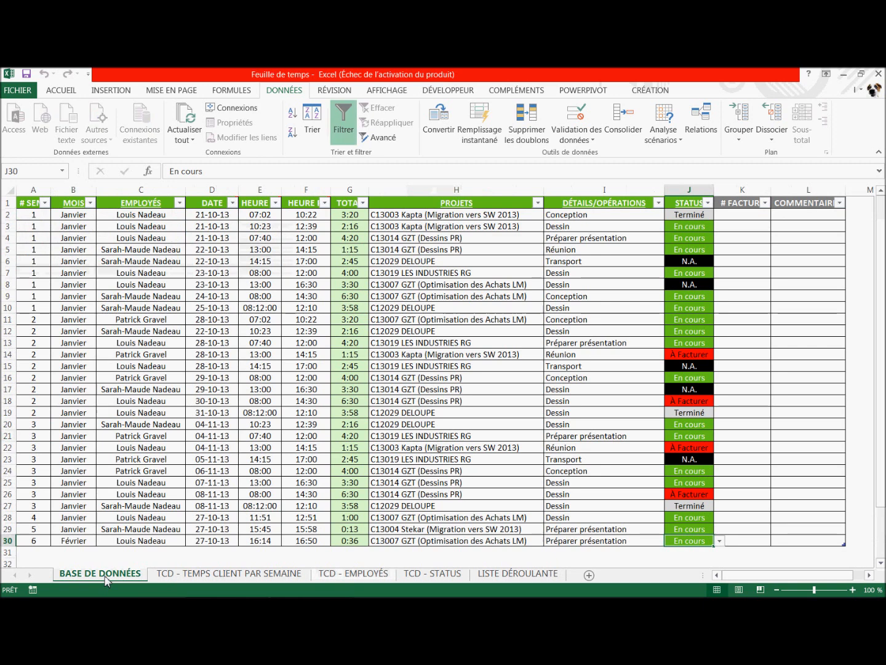